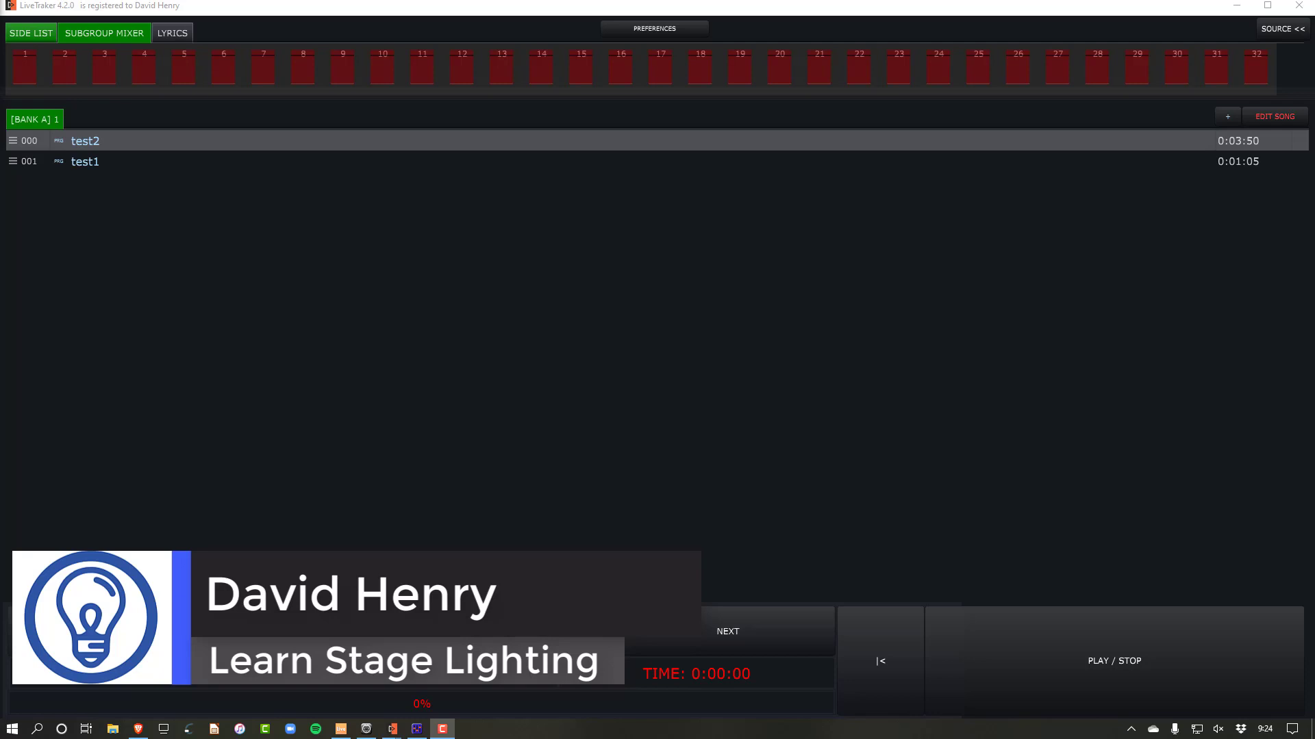
Step: Load test2 instead of test1 as the current song and maximize the LiveTraker window
double_click(94, 160)
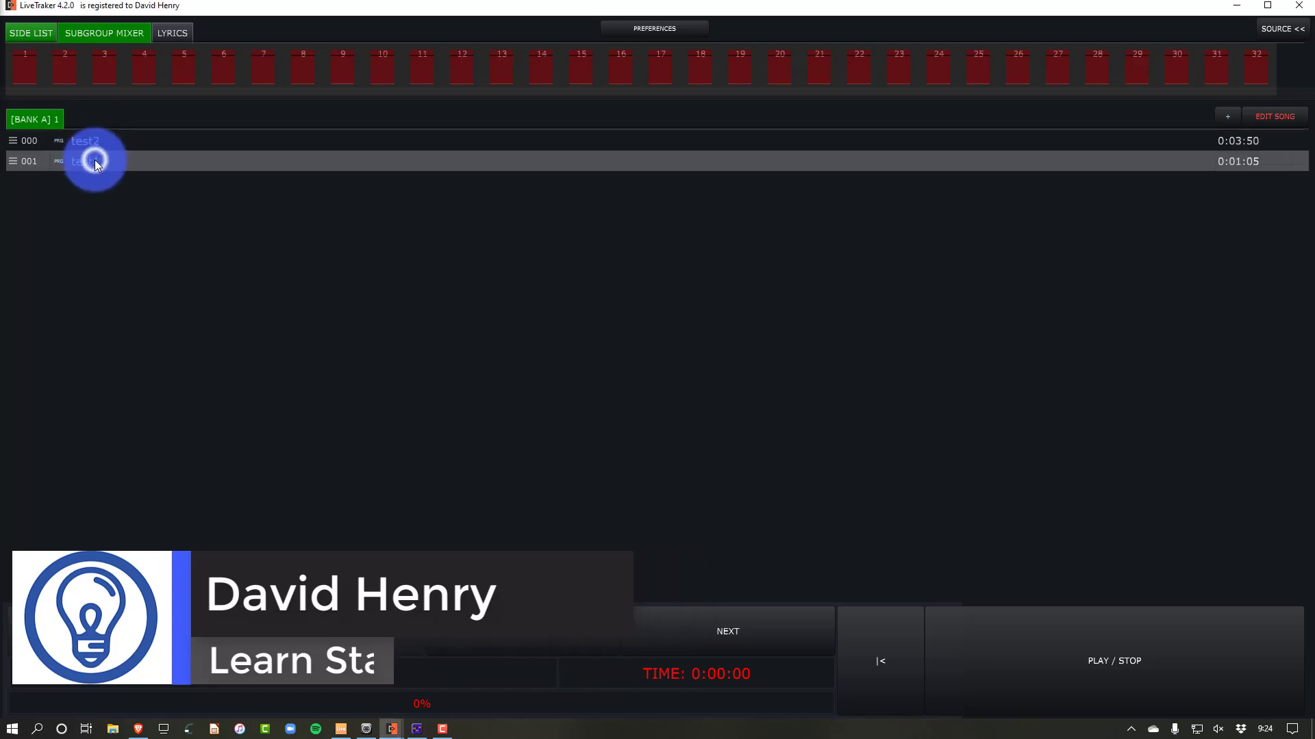
left_click(1267, 6)
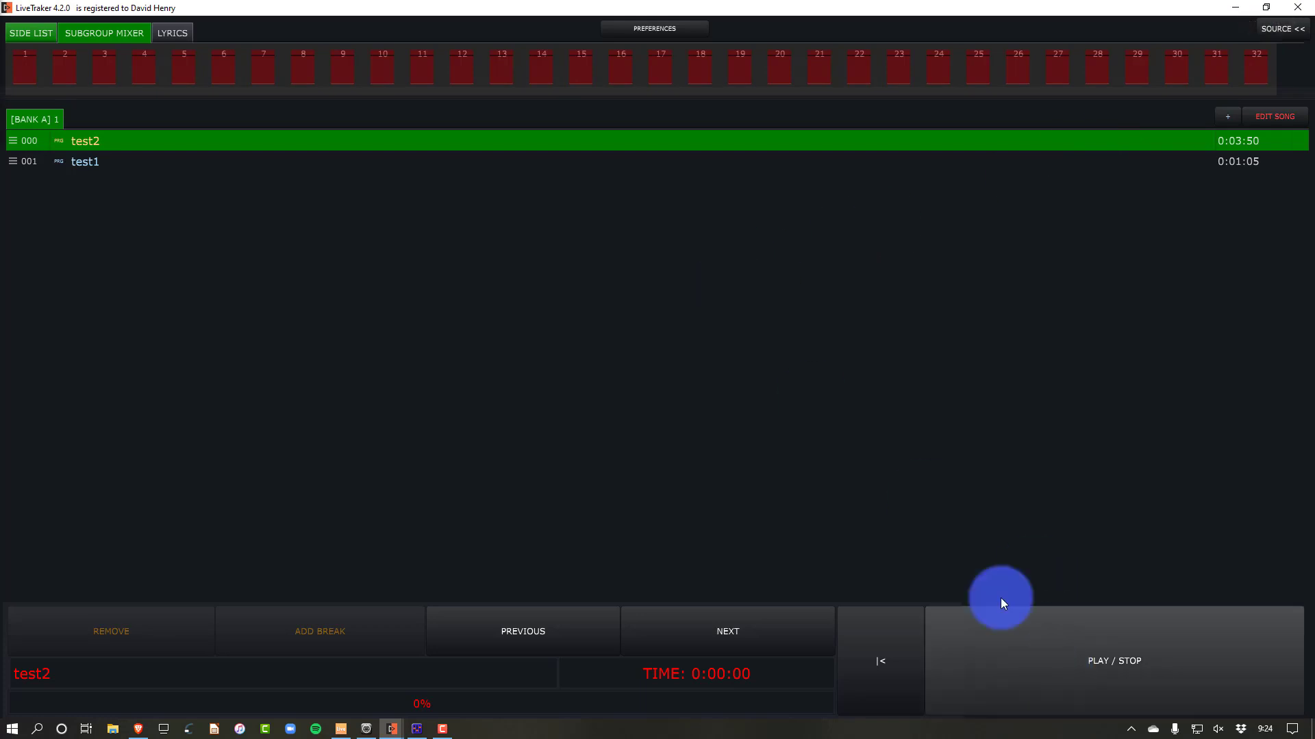
left_click(780, 451)
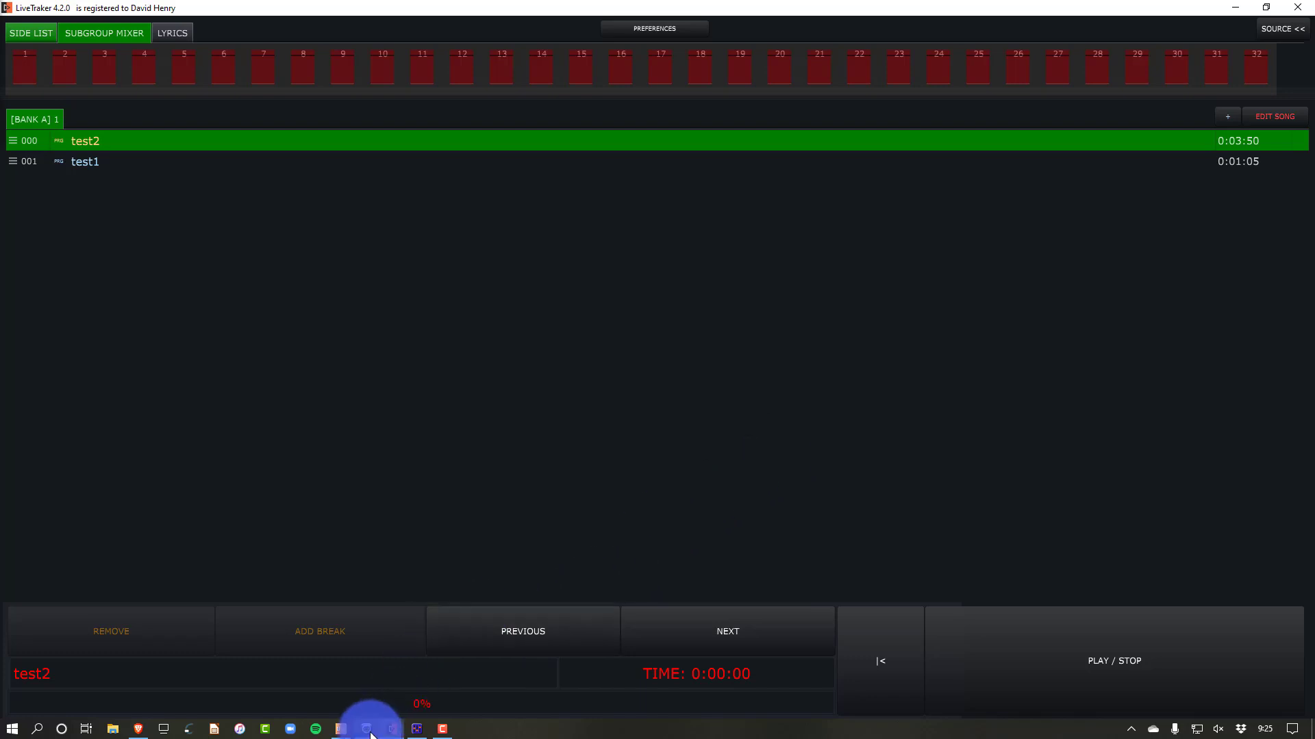
Step: Bring up DMXIS and view bank abSong2's presets and channel faders
left_click(417, 731)
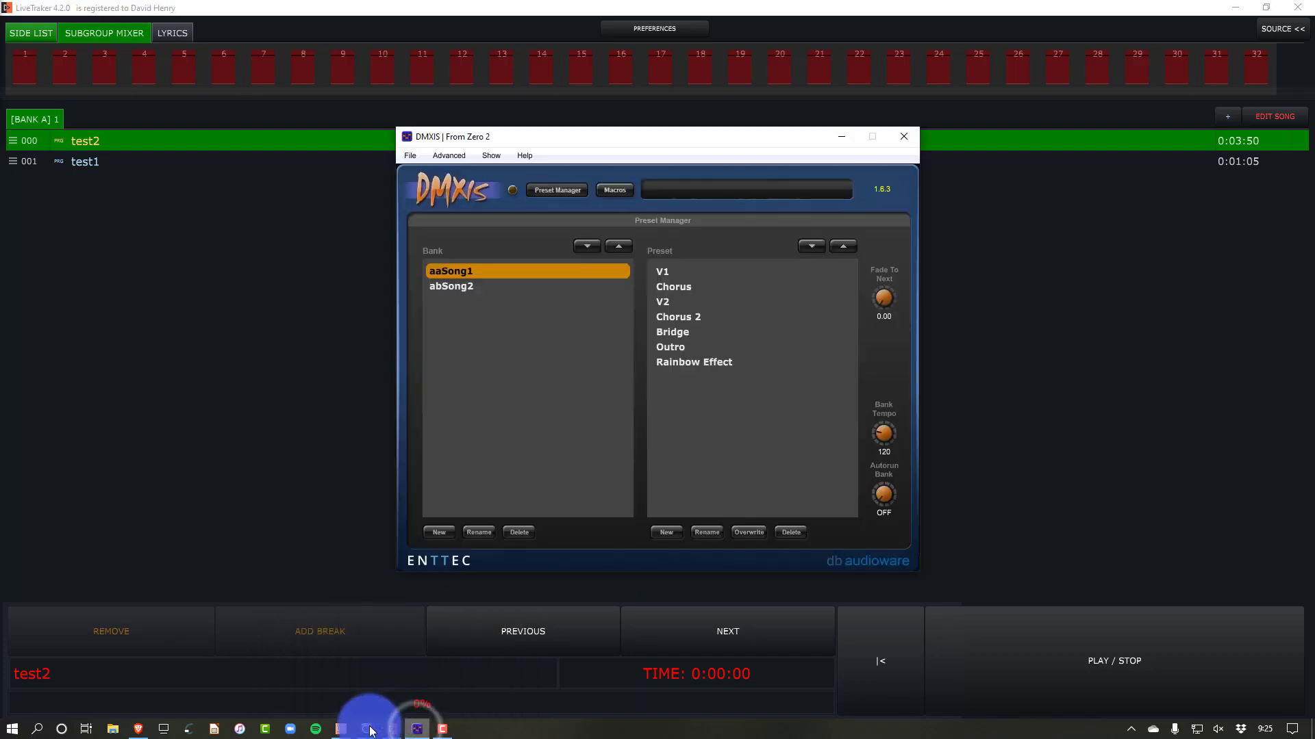
mouse_move(332, 736)
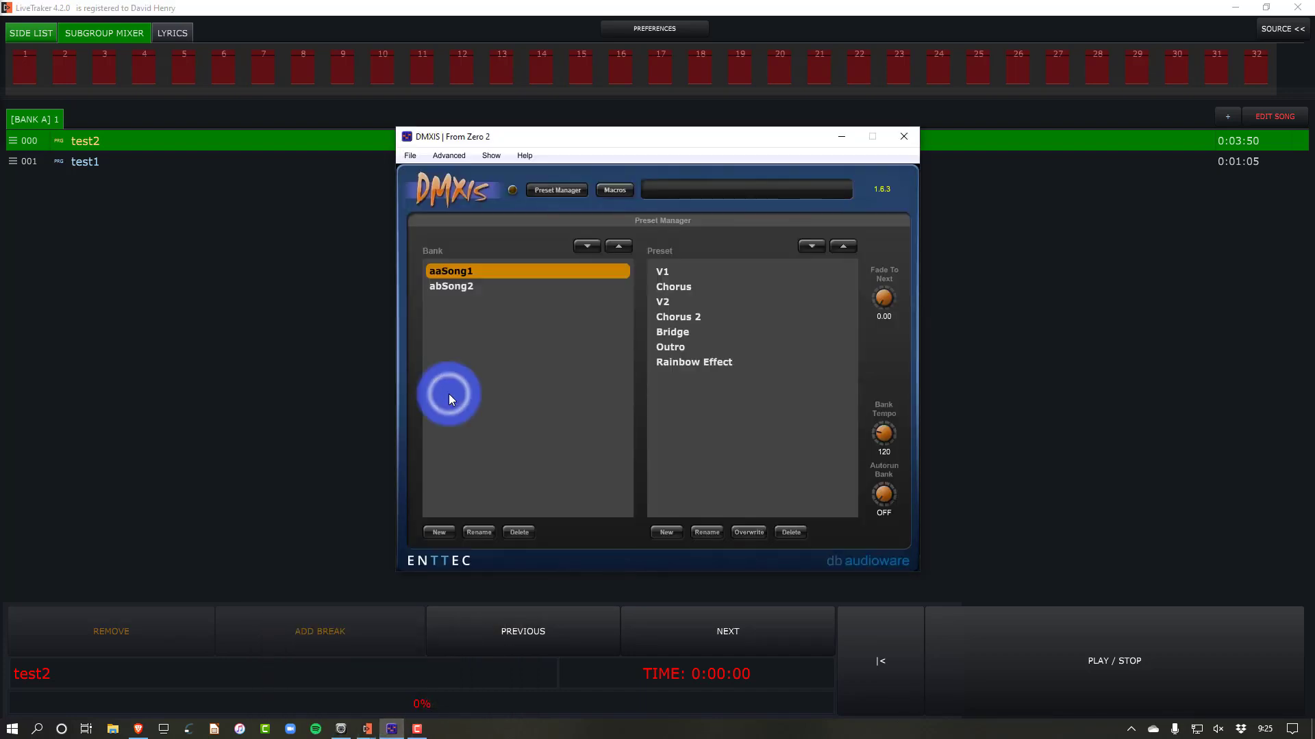
left_click(491, 285)
left_click(551, 191)
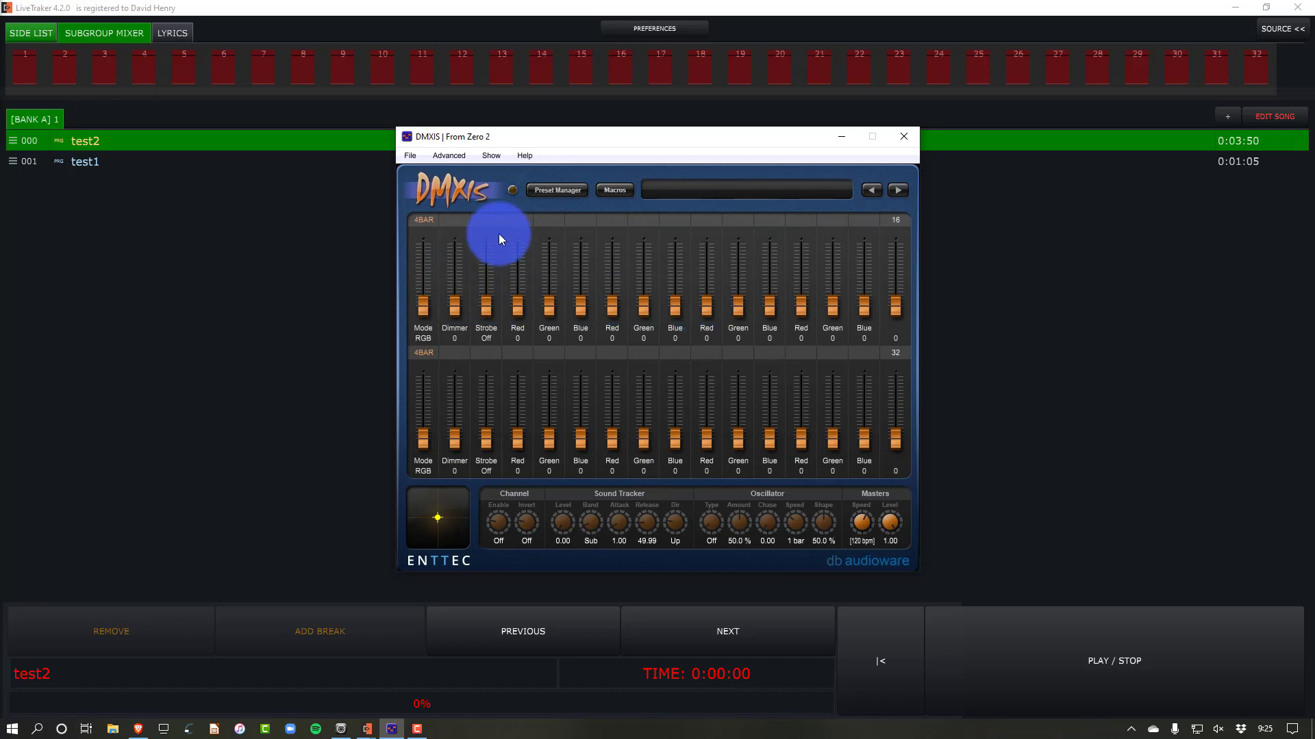
left_click(564, 196)
Step: Select bank aaSong1, fire Chorus and then V1, and return to LiveTraker
left_click(547, 272)
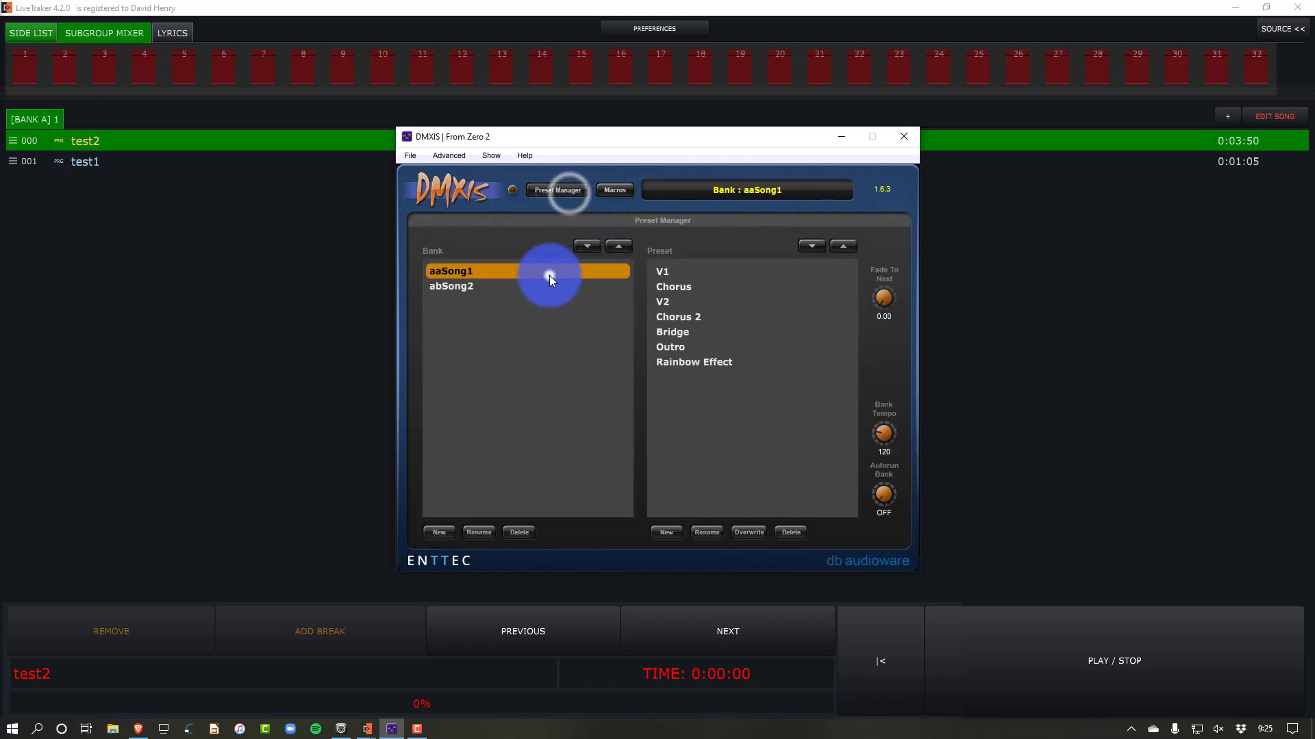
left_click(684, 285)
left_click(556, 191)
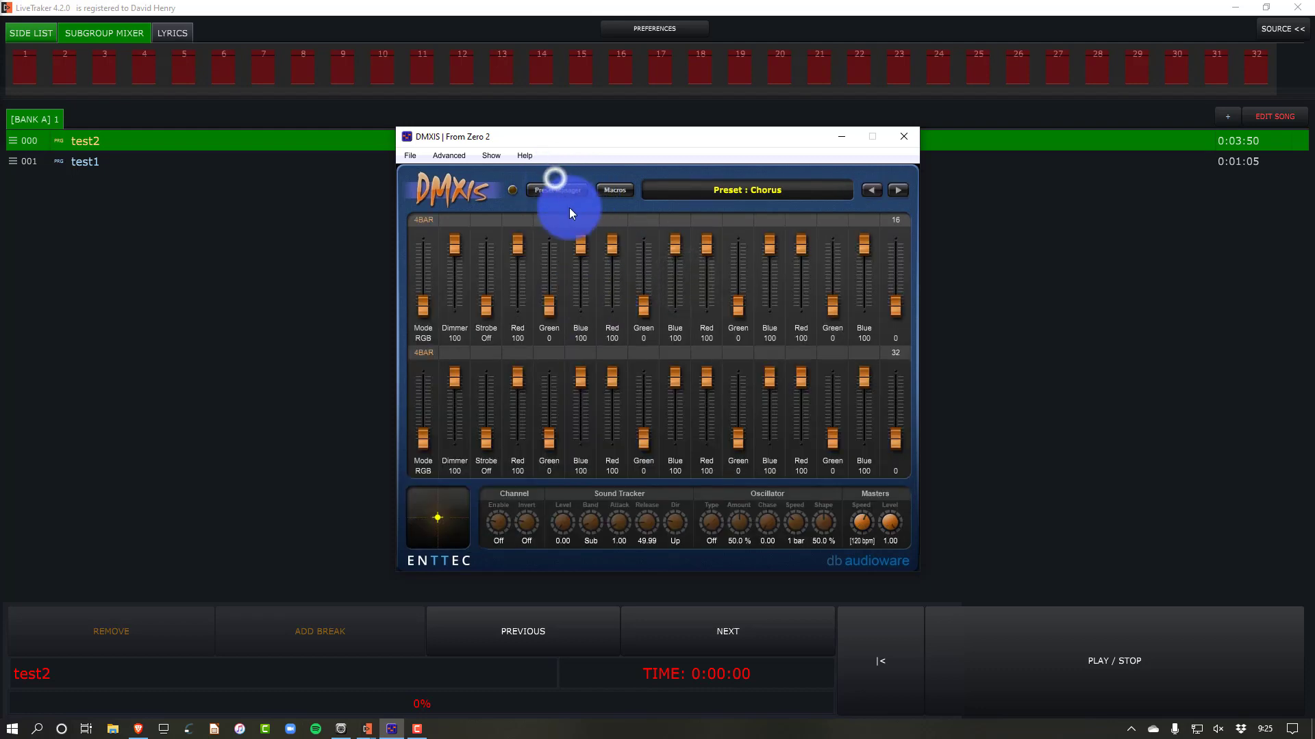
left_click(661, 272)
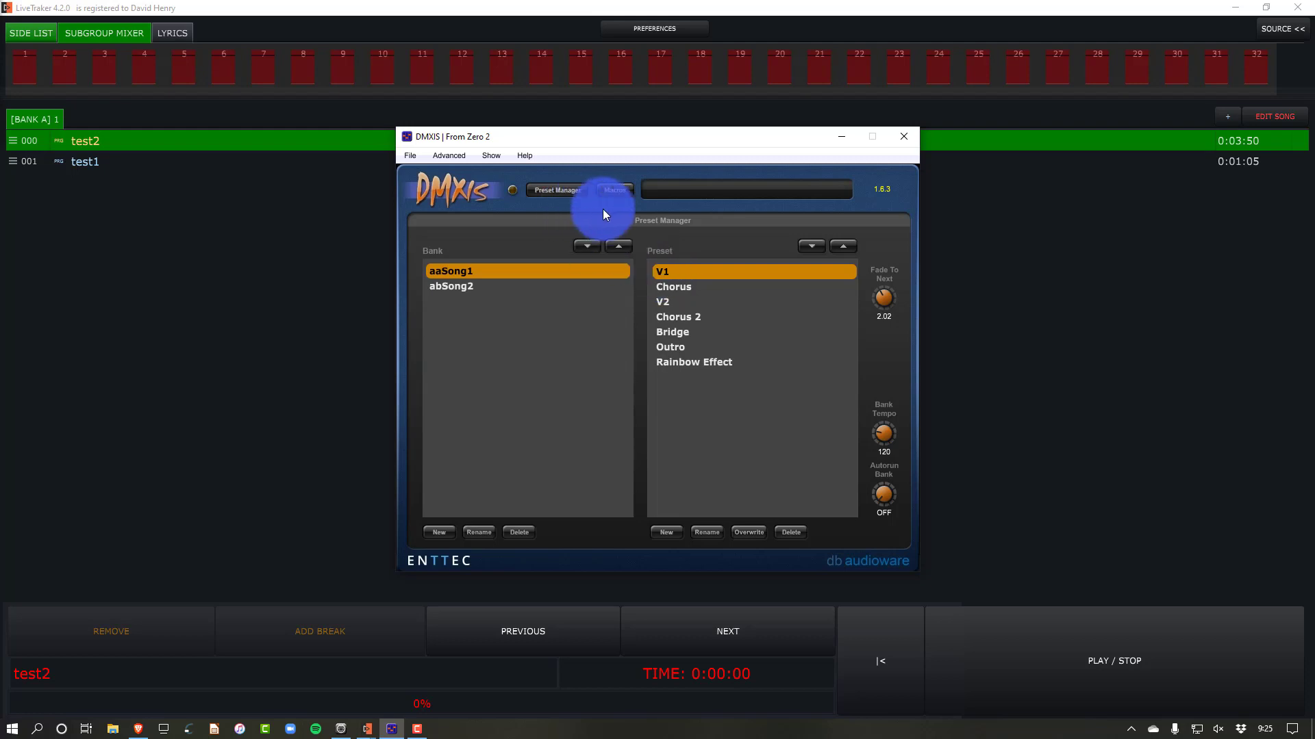
left_click(330, 232)
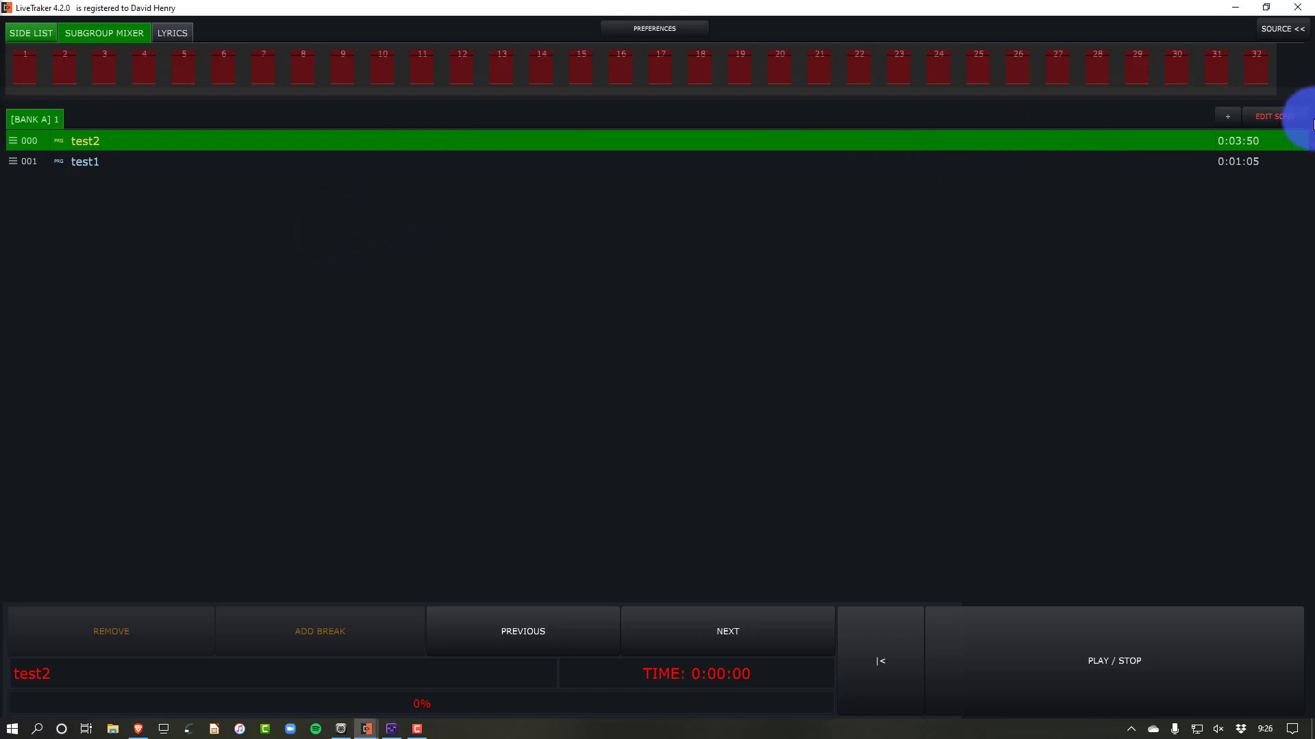
Step: Edit test2 to view the midi_export2.mid track settings, then launch REAPER via Windows search
left_click(1268, 117)
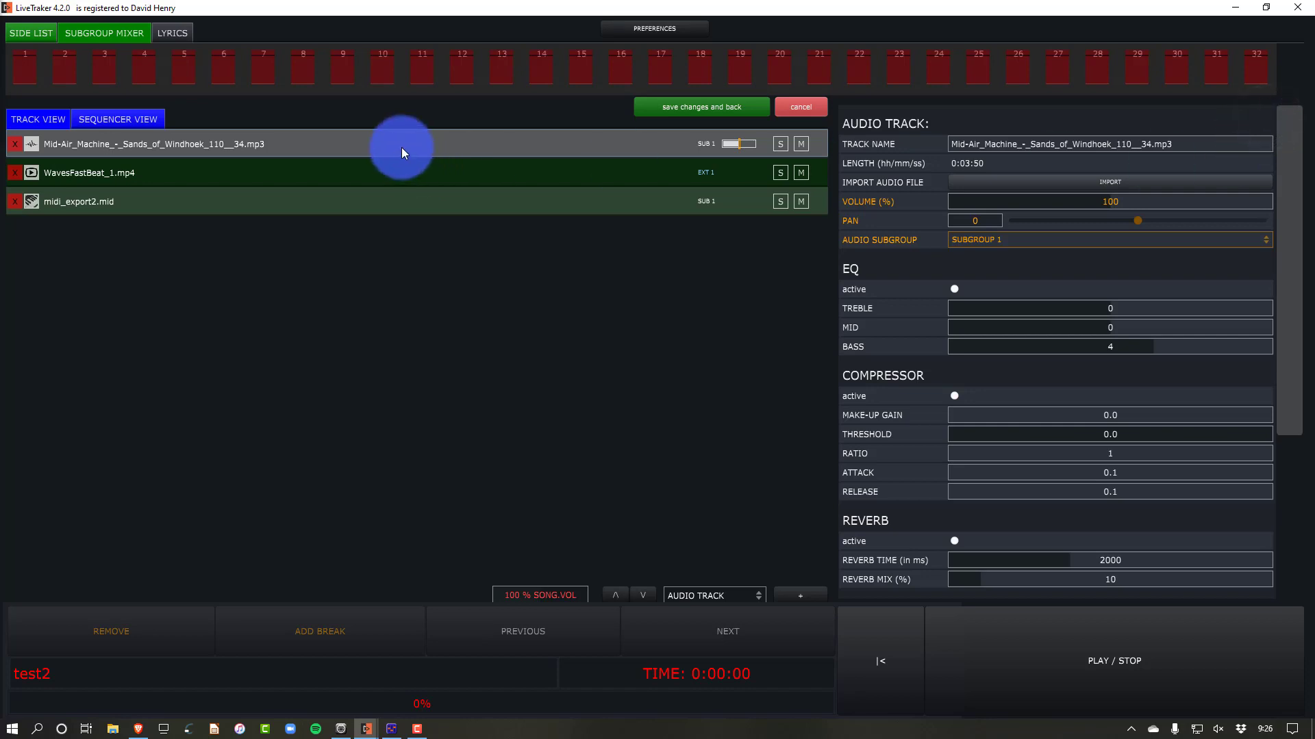
left_click(250, 199)
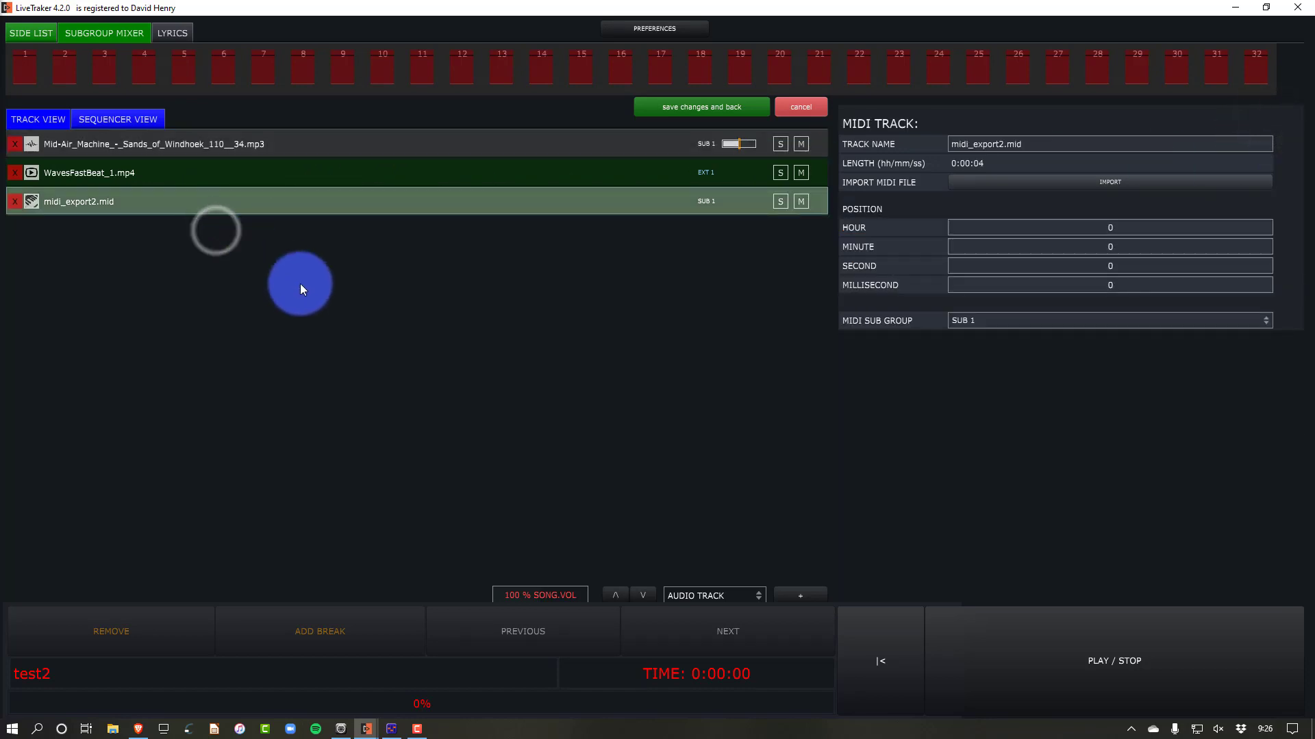
key("super")
type("reap")
key("Return")
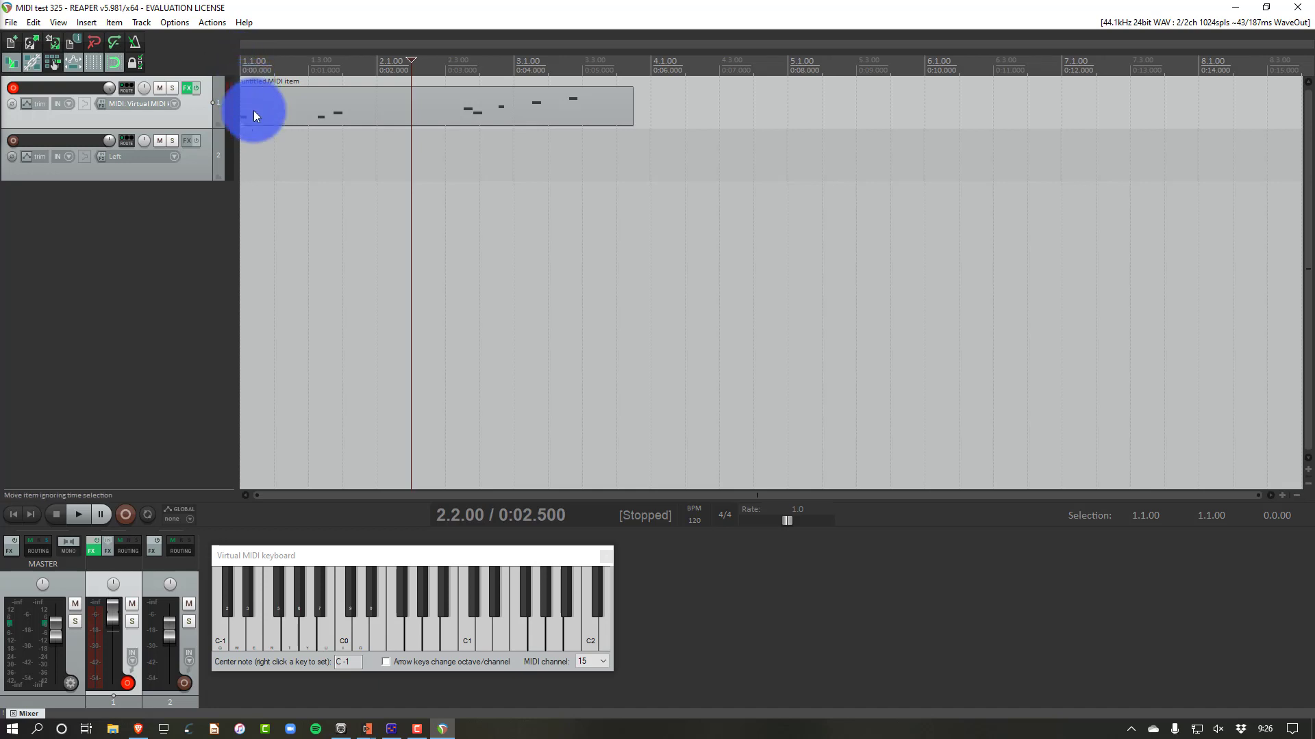
left_click(253, 110)
left_click(254, 207)
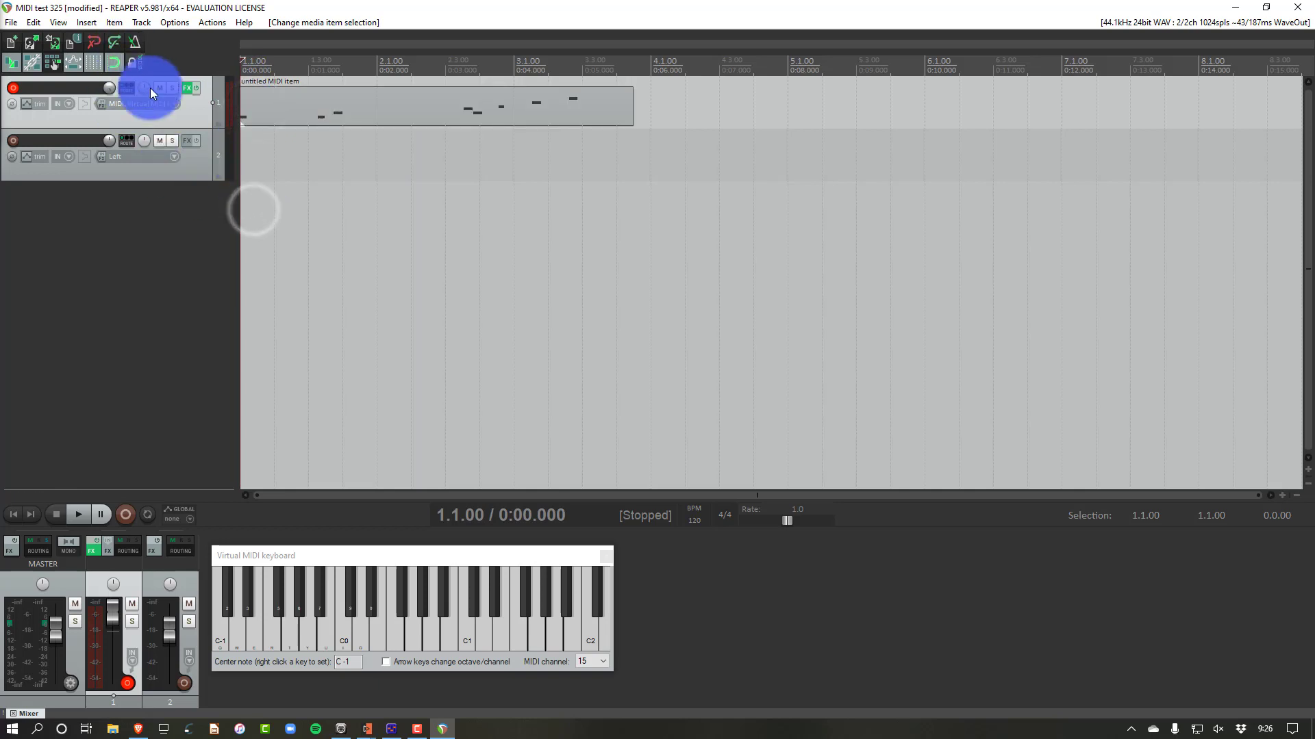
left_click(173, 109)
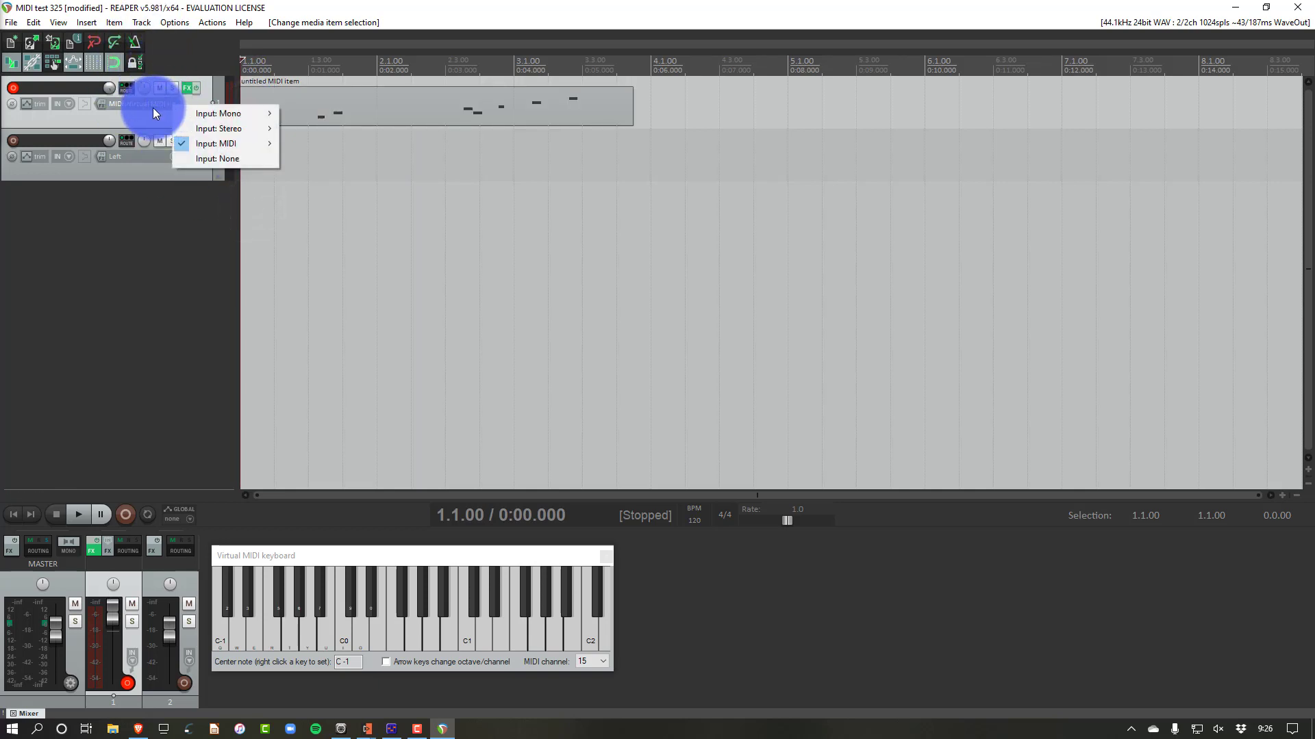
left_click(144, 108)
mouse_move(187, 148)
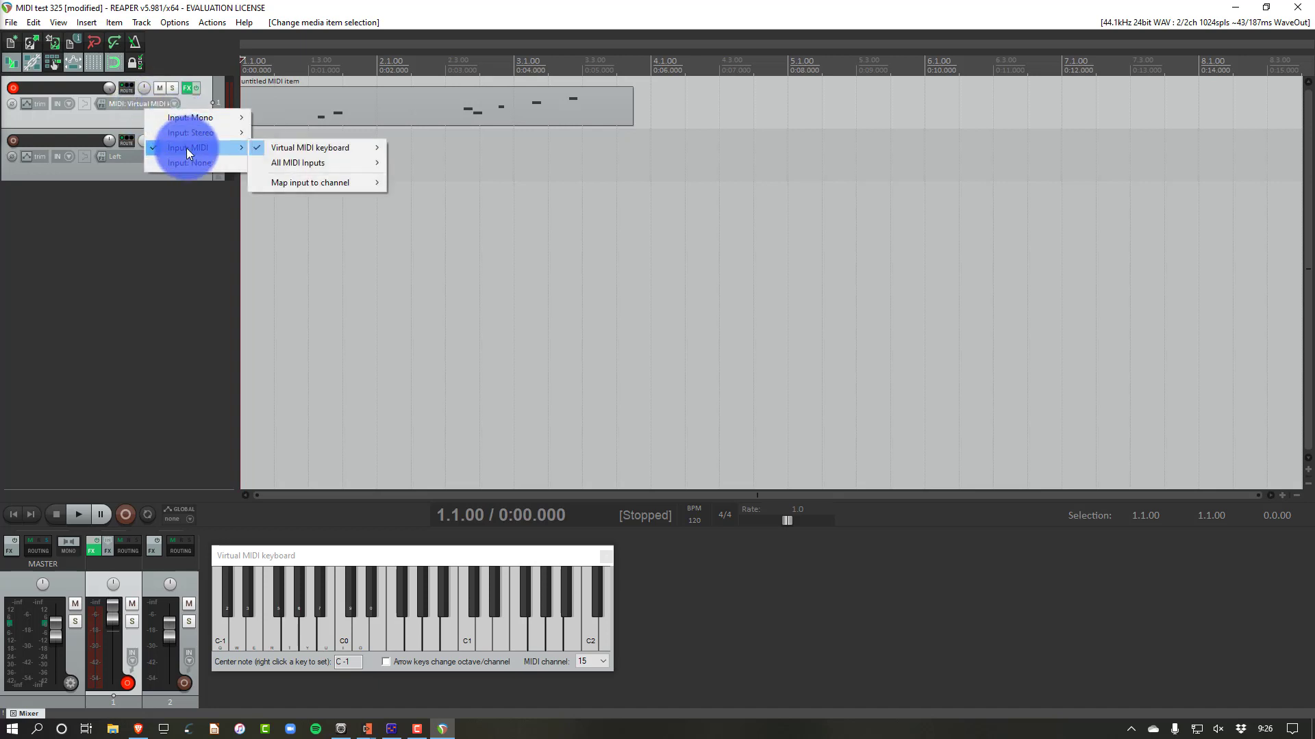
mouse_move(273, 146)
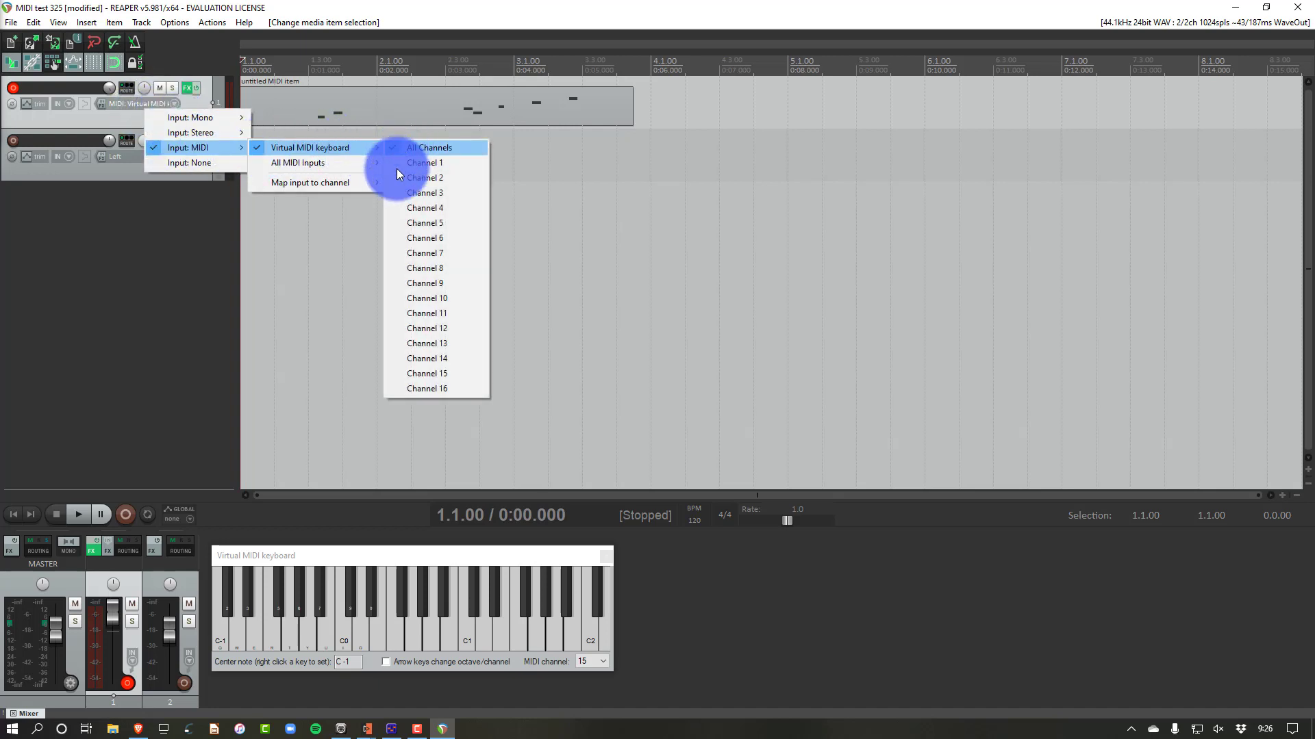
mouse_move(302, 162)
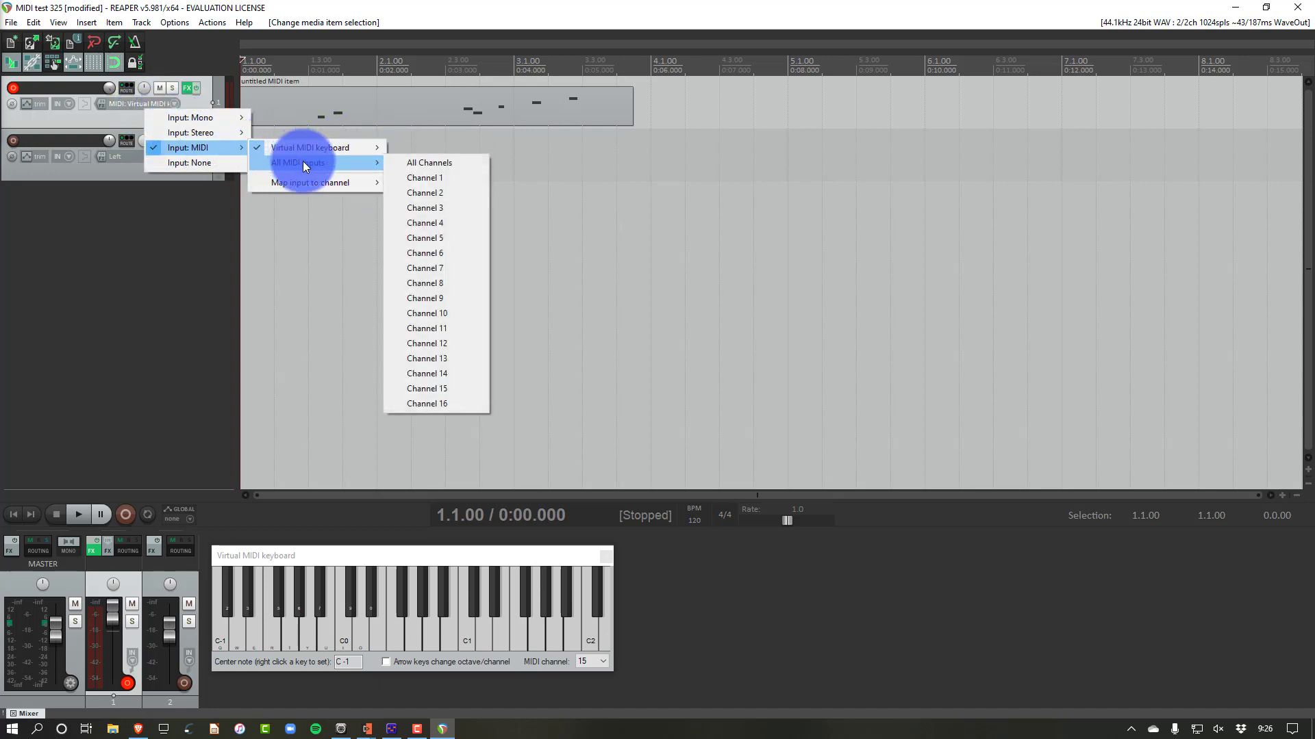
left_click(550, 201)
left_click(305, 110)
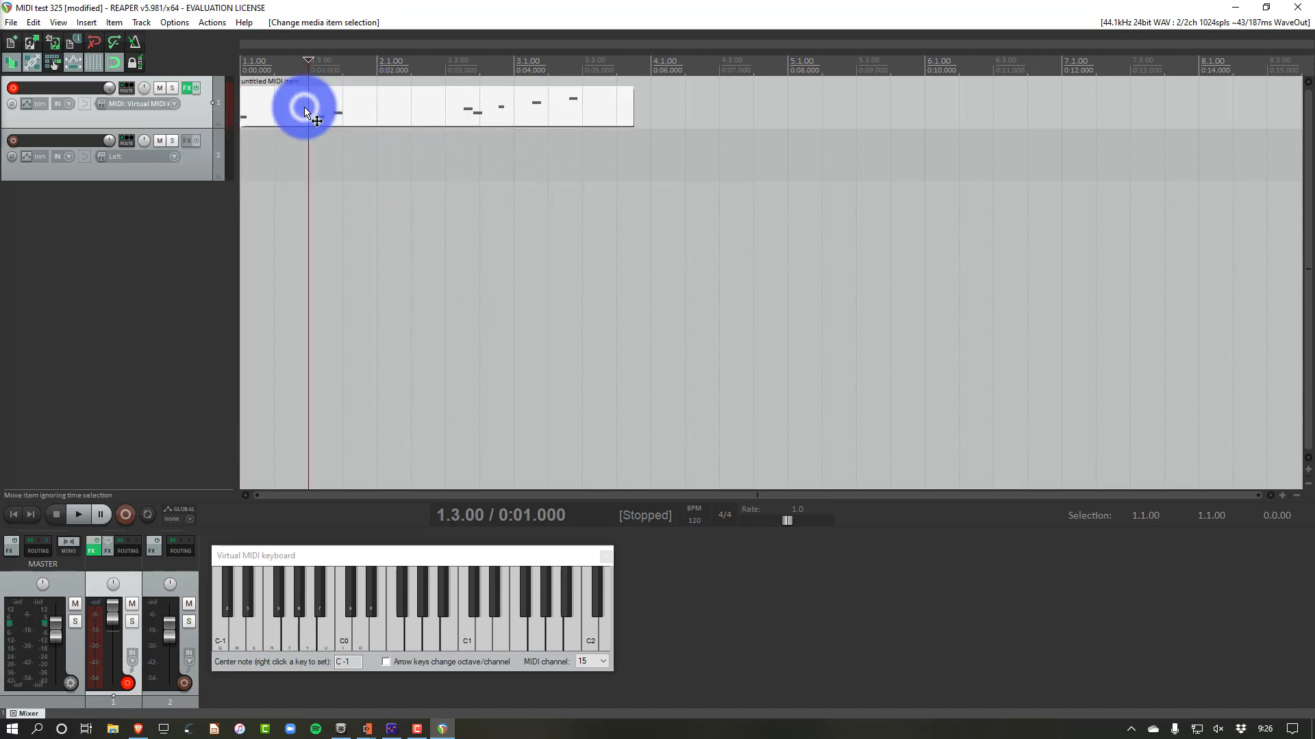
Step: Open the MIDI item's event list, step through its notes on channels 15–16, then bring DMXIS forward
double_click(269, 108)
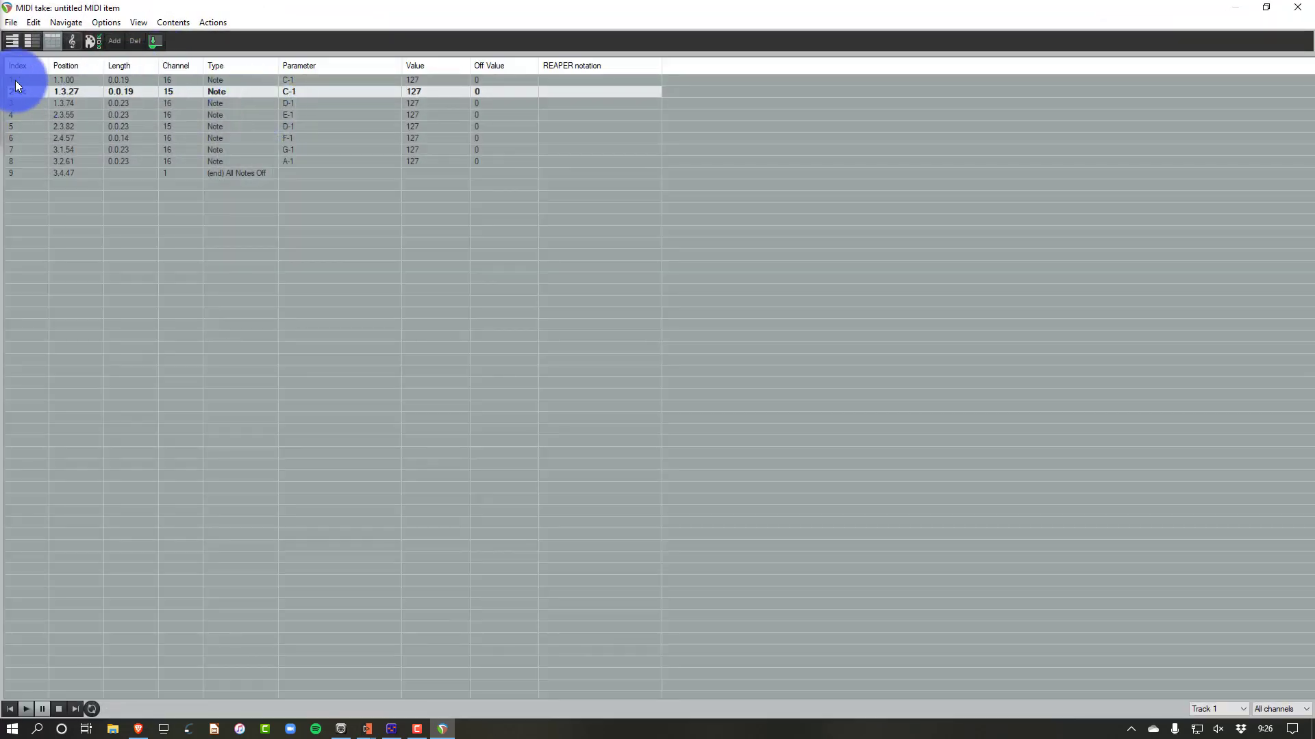
left_click(313, 82)
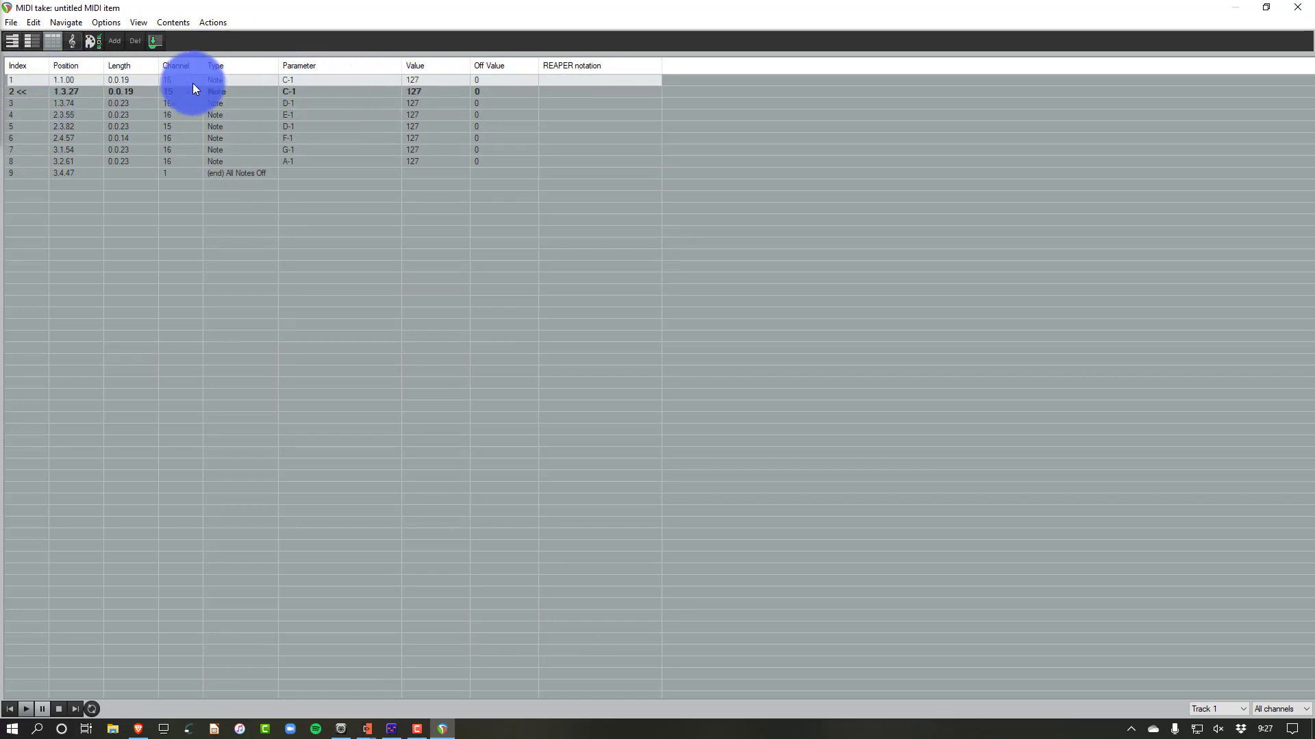
left_click(181, 102)
left_click(182, 115)
left_click(181, 126)
left_click(182, 163)
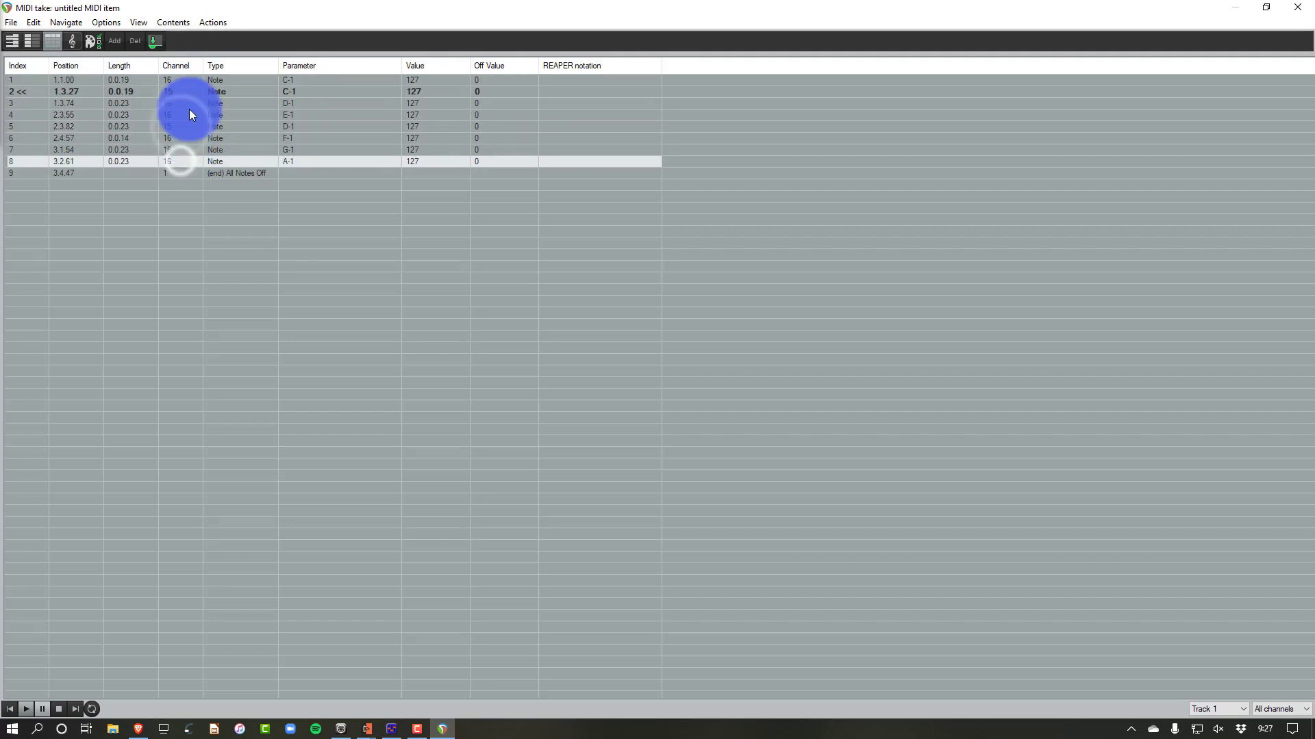
left_click(387, 729)
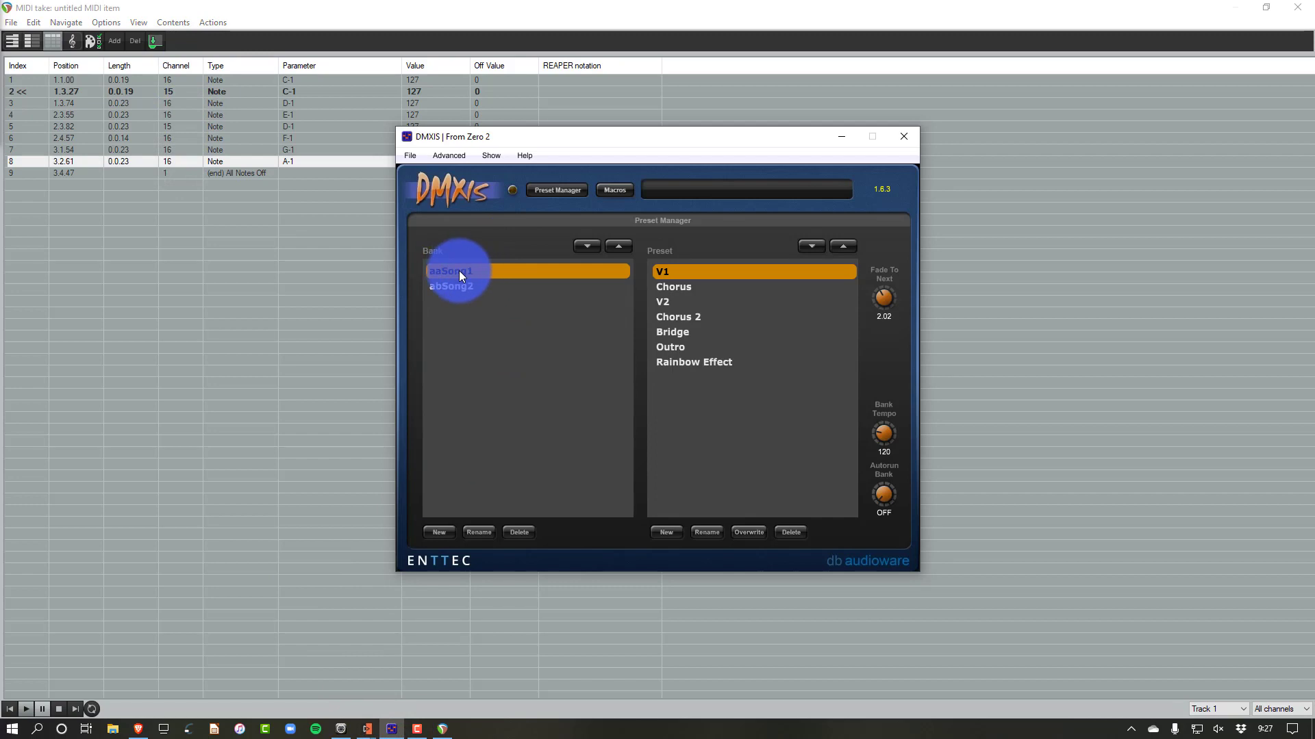
Step: Fire the Chorus, V2 and V1 presets and move the DMXIS window higher up
left_click(680, 287)
left_click(680, 300)
left_click(676, 272)
left_click_drag(519, 141, 548, 74)
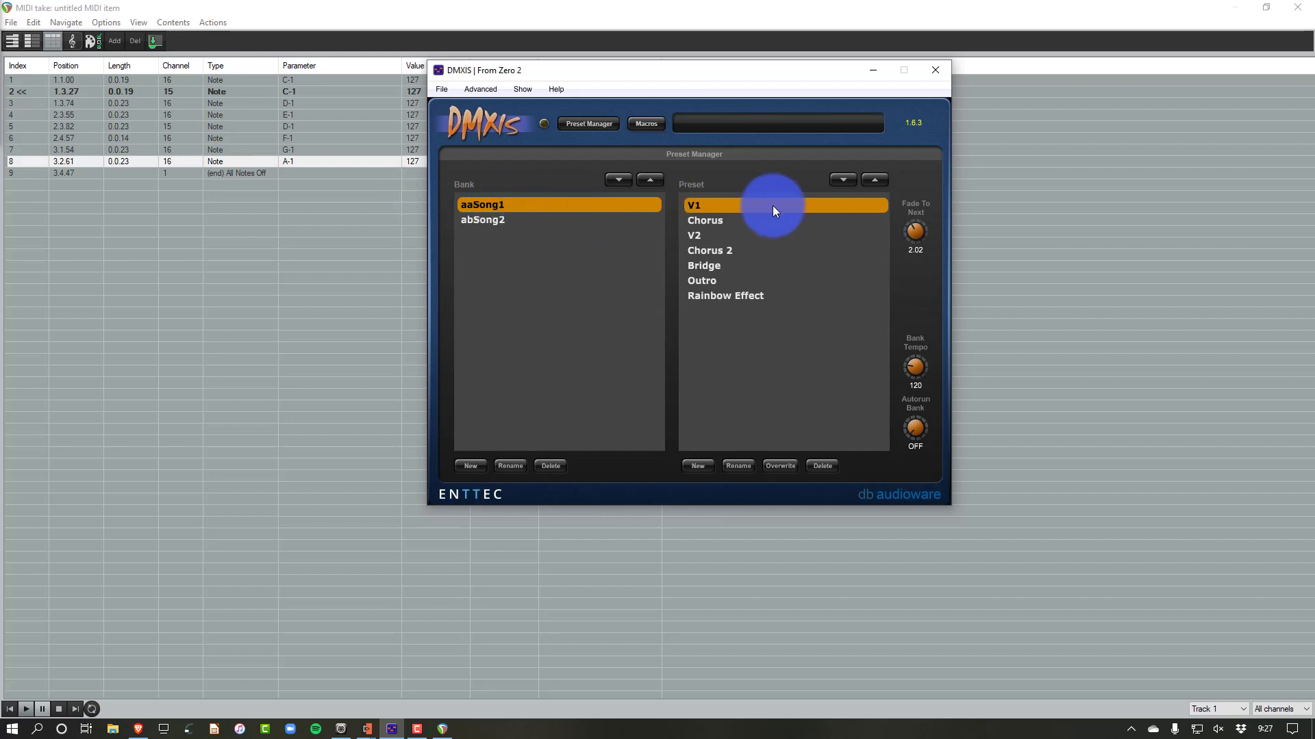
Step: Fire V1, Chorus, V2, Chorus 2, Bridge and Rainbow Effect in turn, ending on V1
left_click(494, 200)
left_click(704, 201)
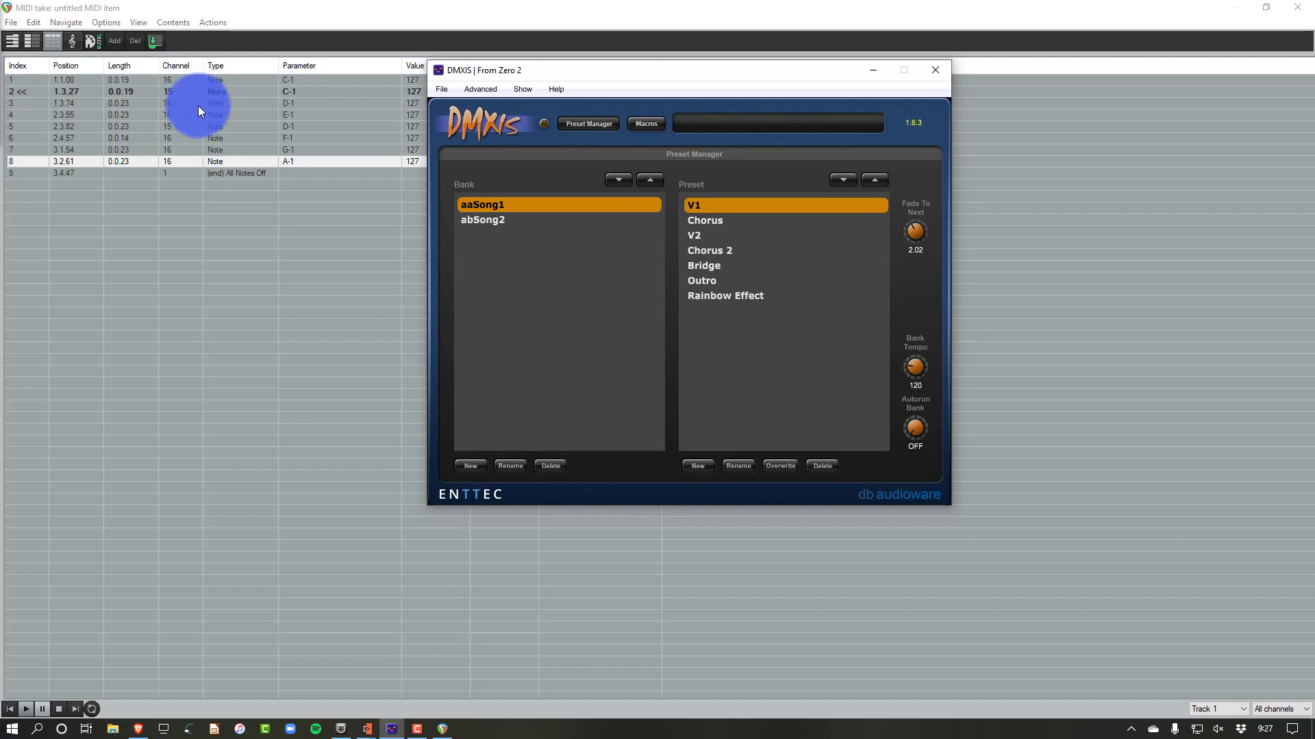
left_click(700, 218)
left_click(708, 235)
left_click(715, 252)
left_click(715, 265)
left_click(715, 295)
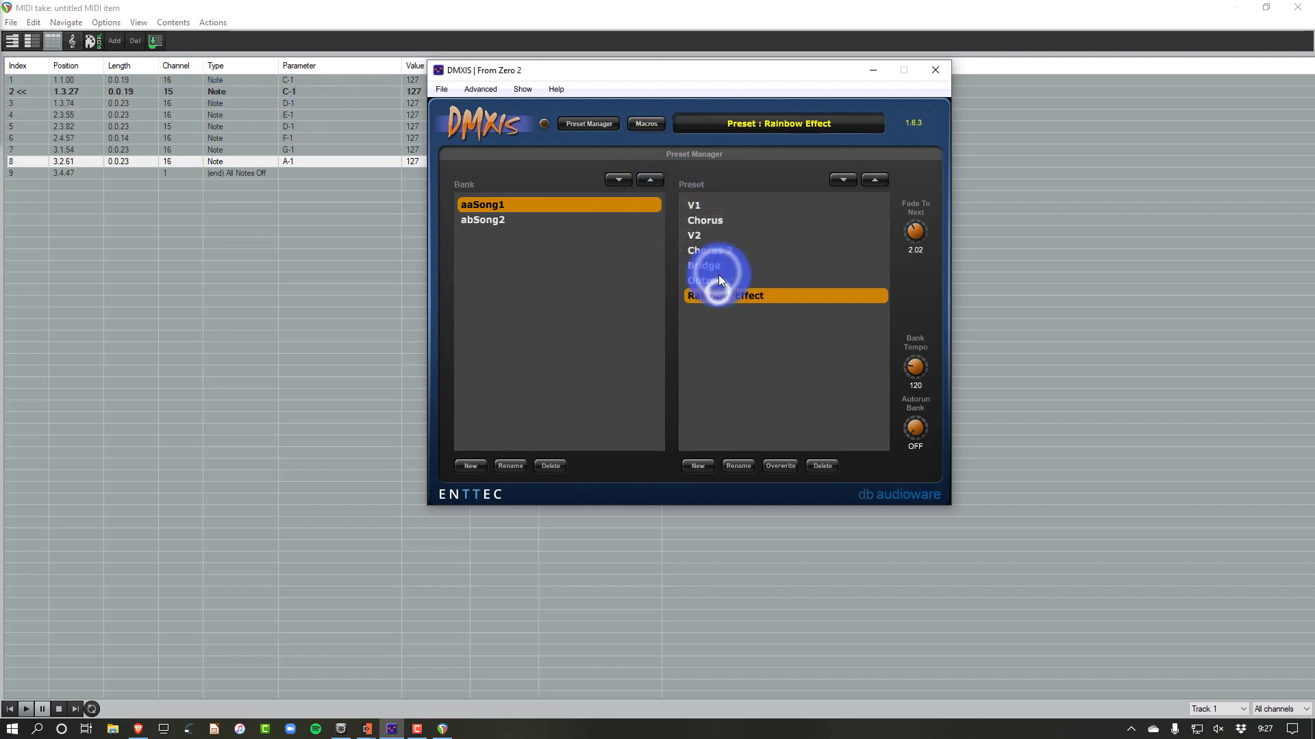
left_click(702, 206)
Step: Close the MIDI event list, select the MIDI item and check its start and length
left_click(267, 305)
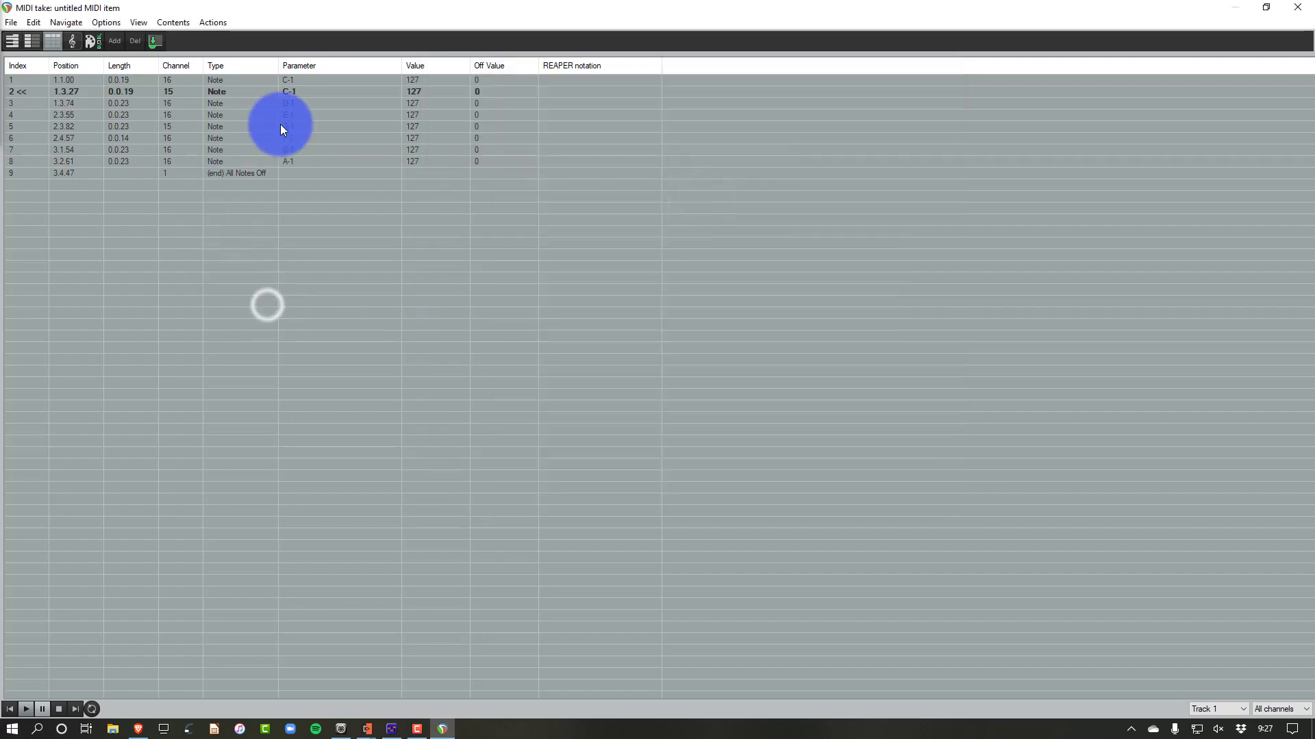
left_click(1297, 6)
left_click(570, 102)
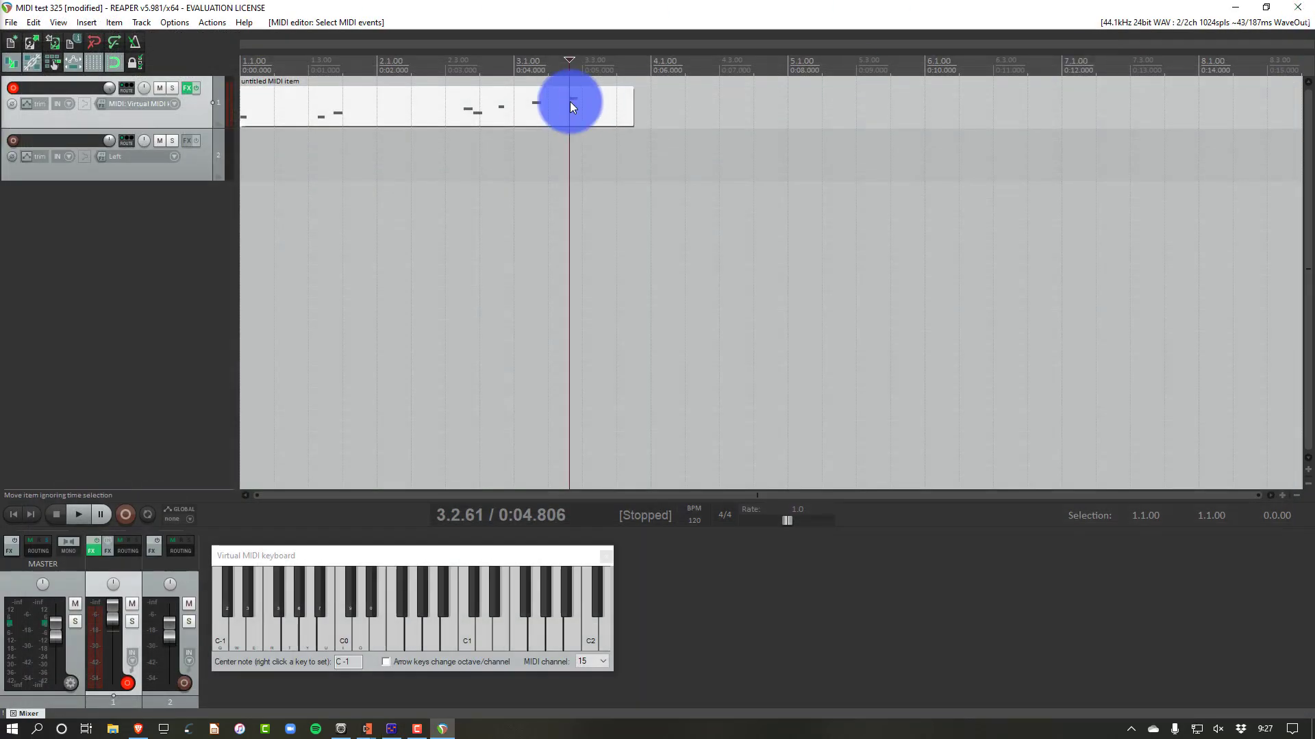
left_click(392, 94)
left_click(234, 93)
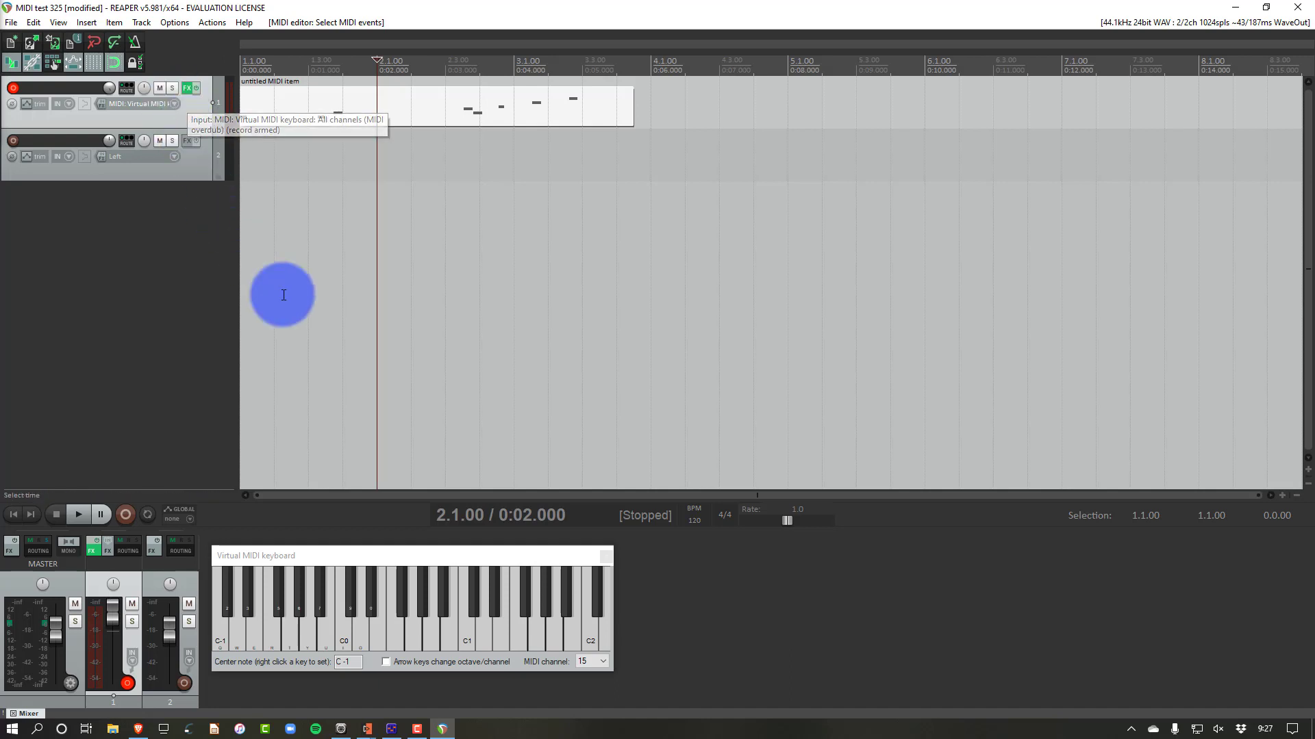
Step: Play three notes on REAPER's virtual keyboard
left_click(228, 626)
left_click(261, 634)
left_click(354, 631)
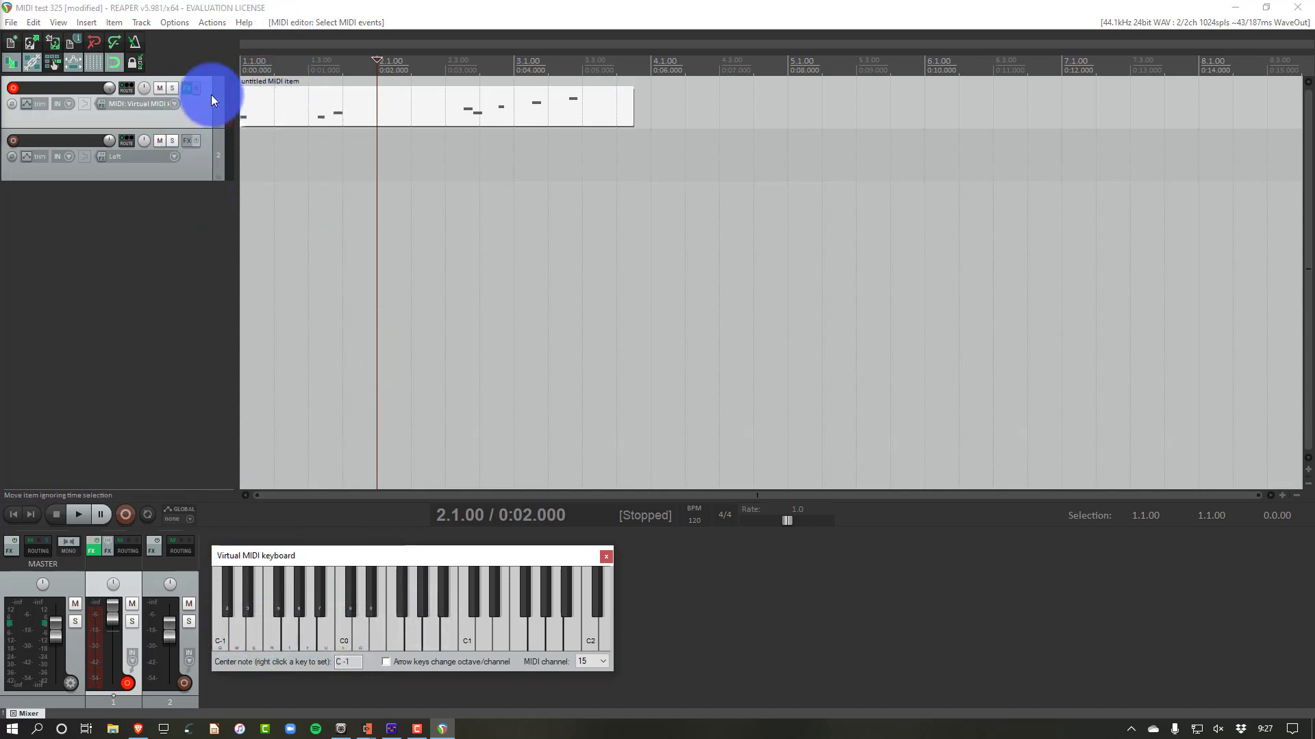
Step: Check the Export project MIDI destination path, cancel the export, and close REAPER
left_click(15, 23)
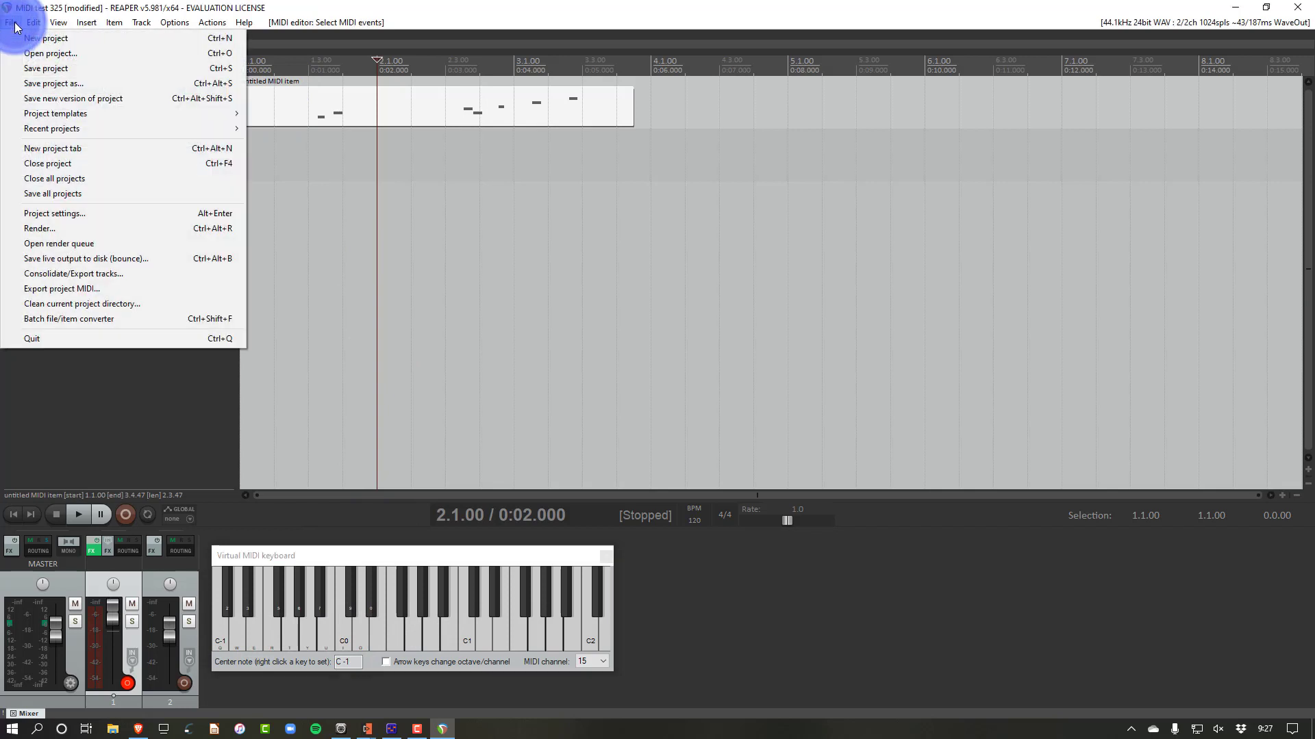
left_click(47, 288)
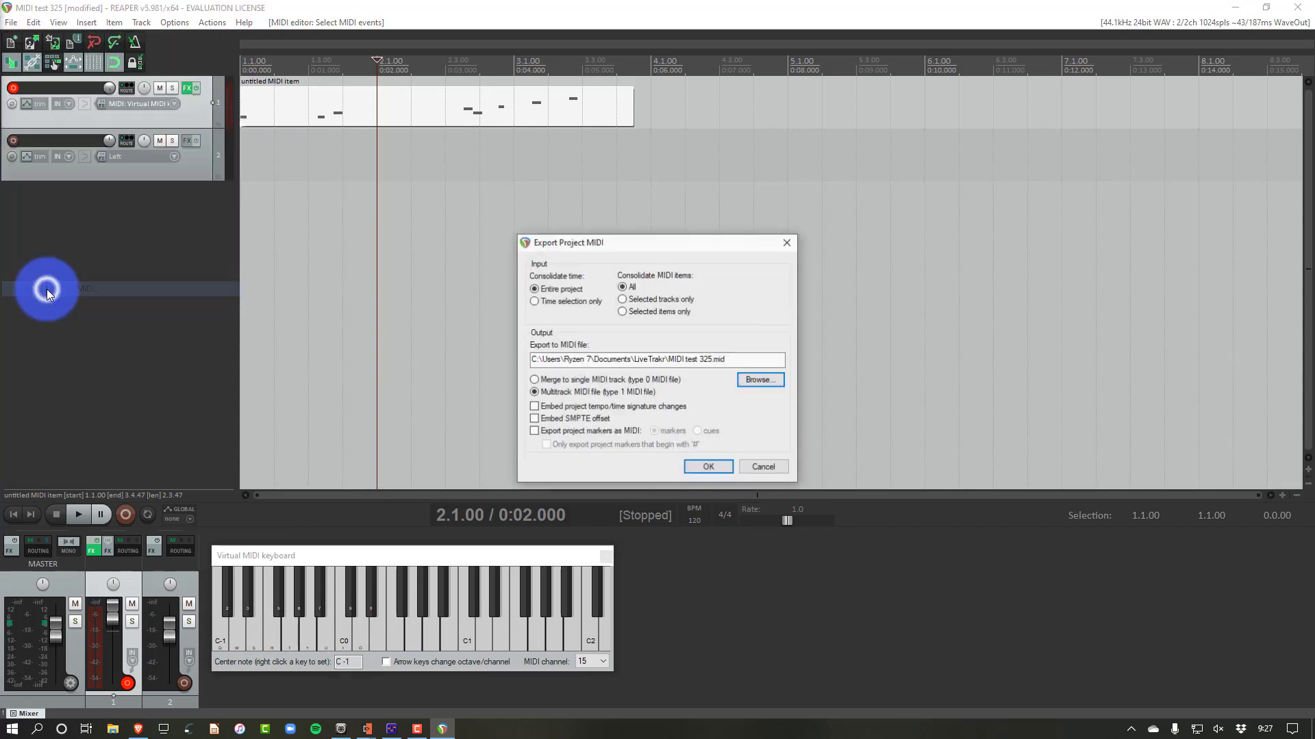
left_click_drag(602, 359, 748, 356)
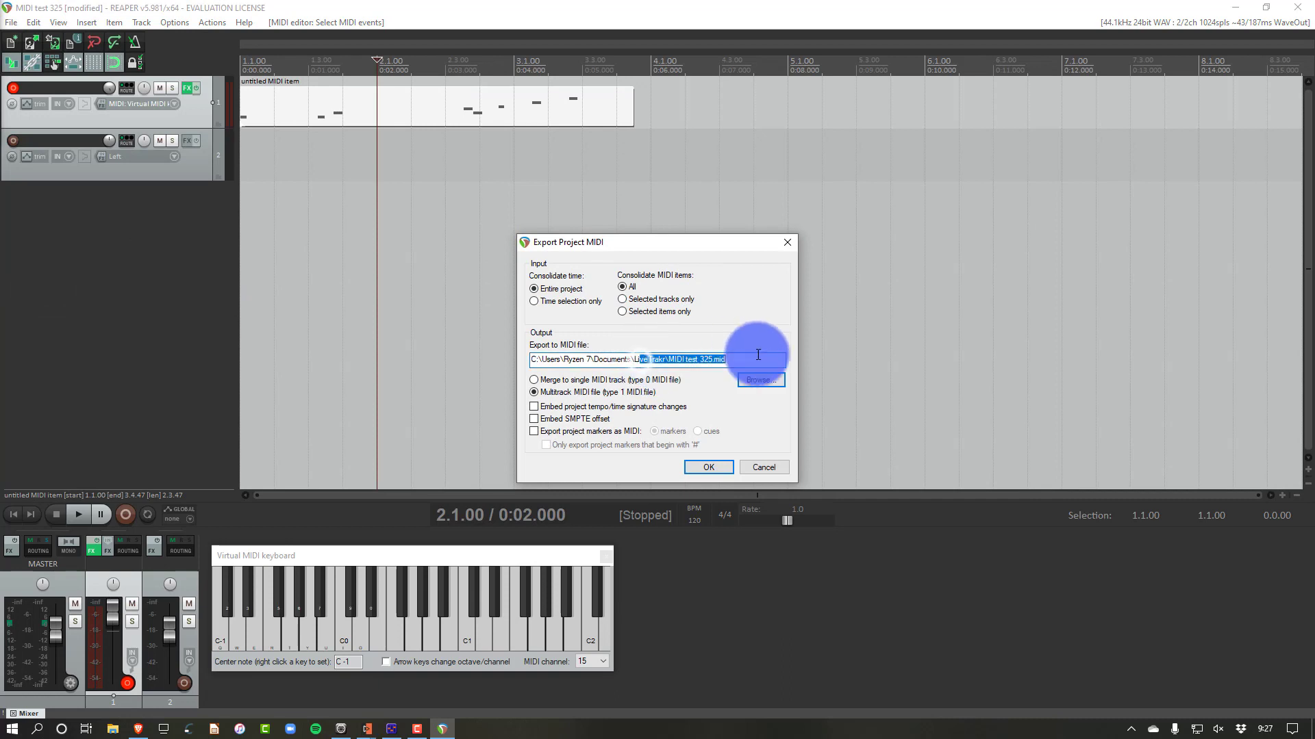
left_click(758, 355)
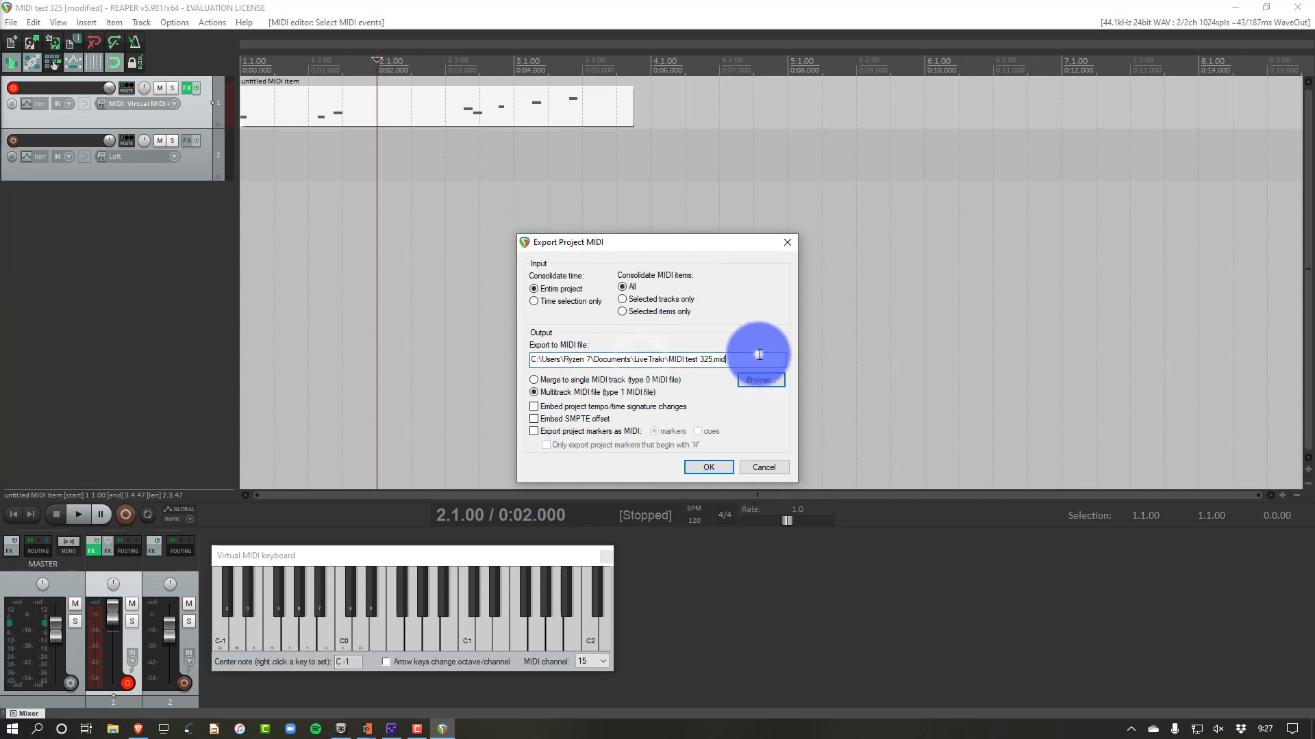
left_click(789, 243)
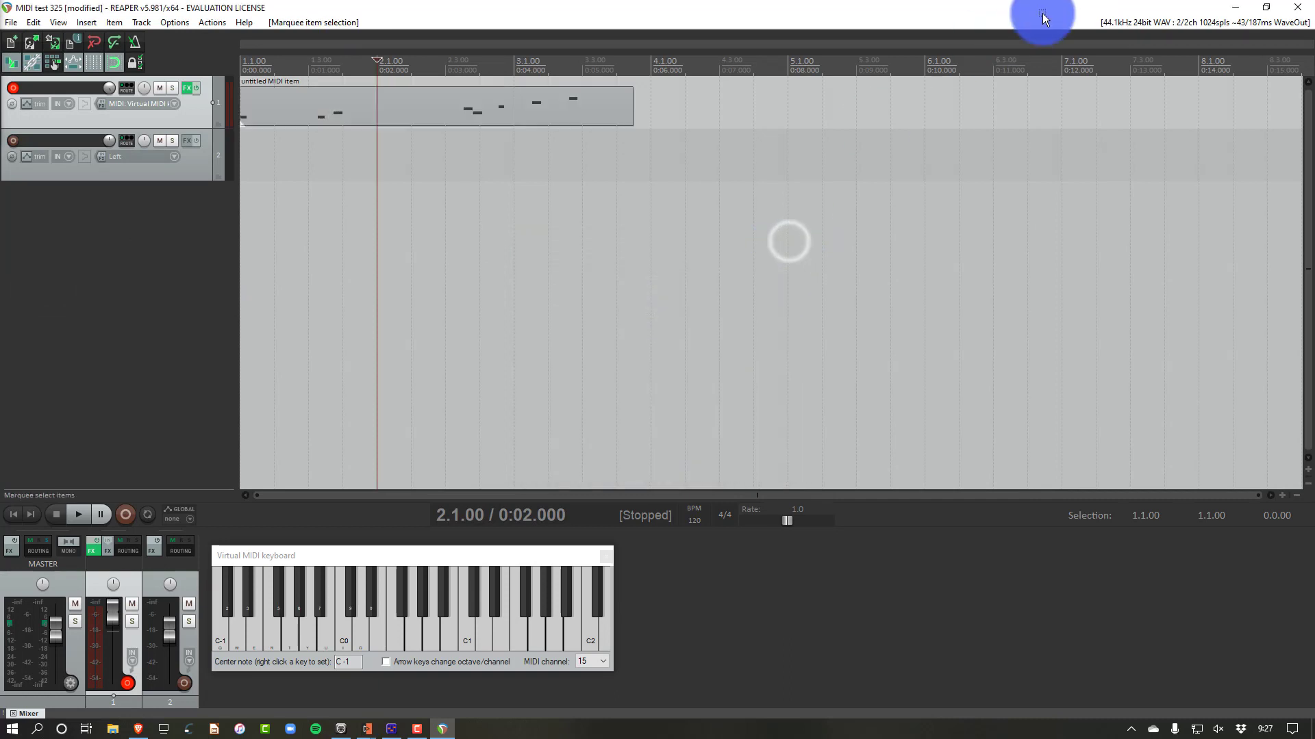
left_click(1289, 13)
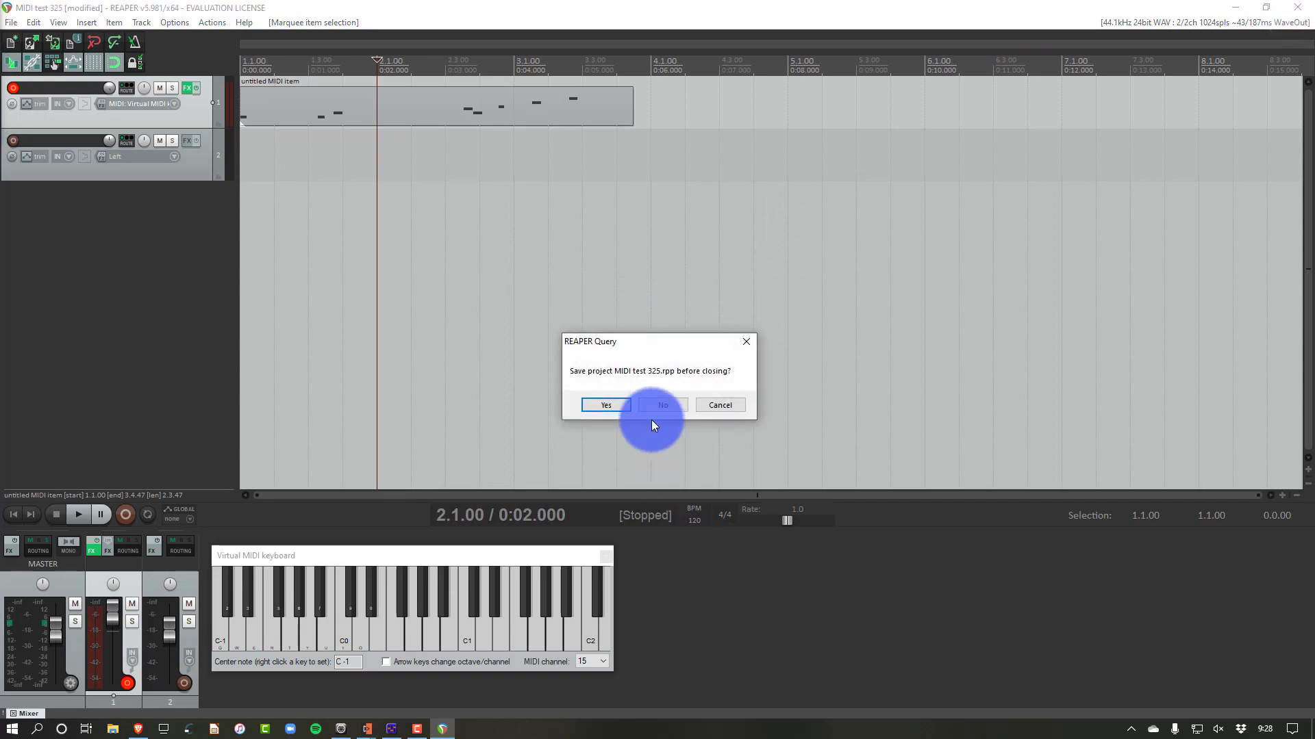
Step: Close REAPER without saving and remove the midi_export2.mid track from the LiveTraker song
left_click(648, 406)
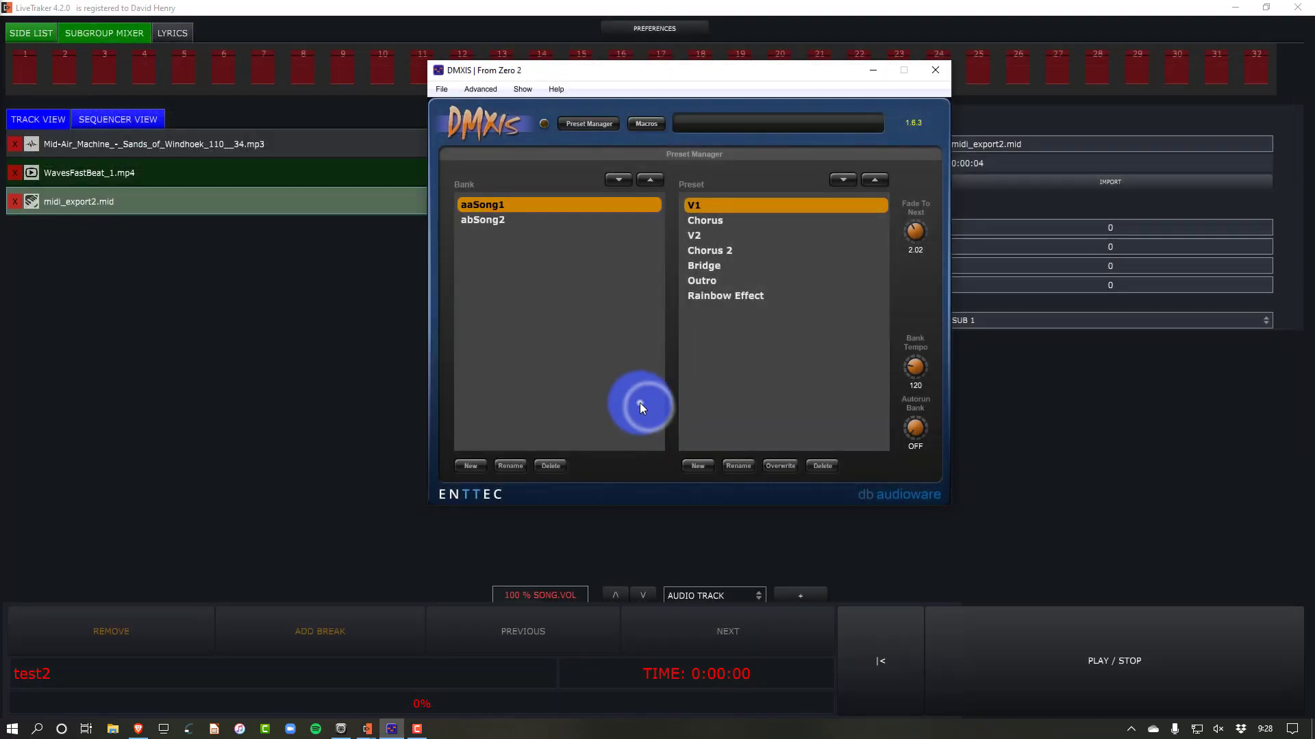
left_click(265, 286)
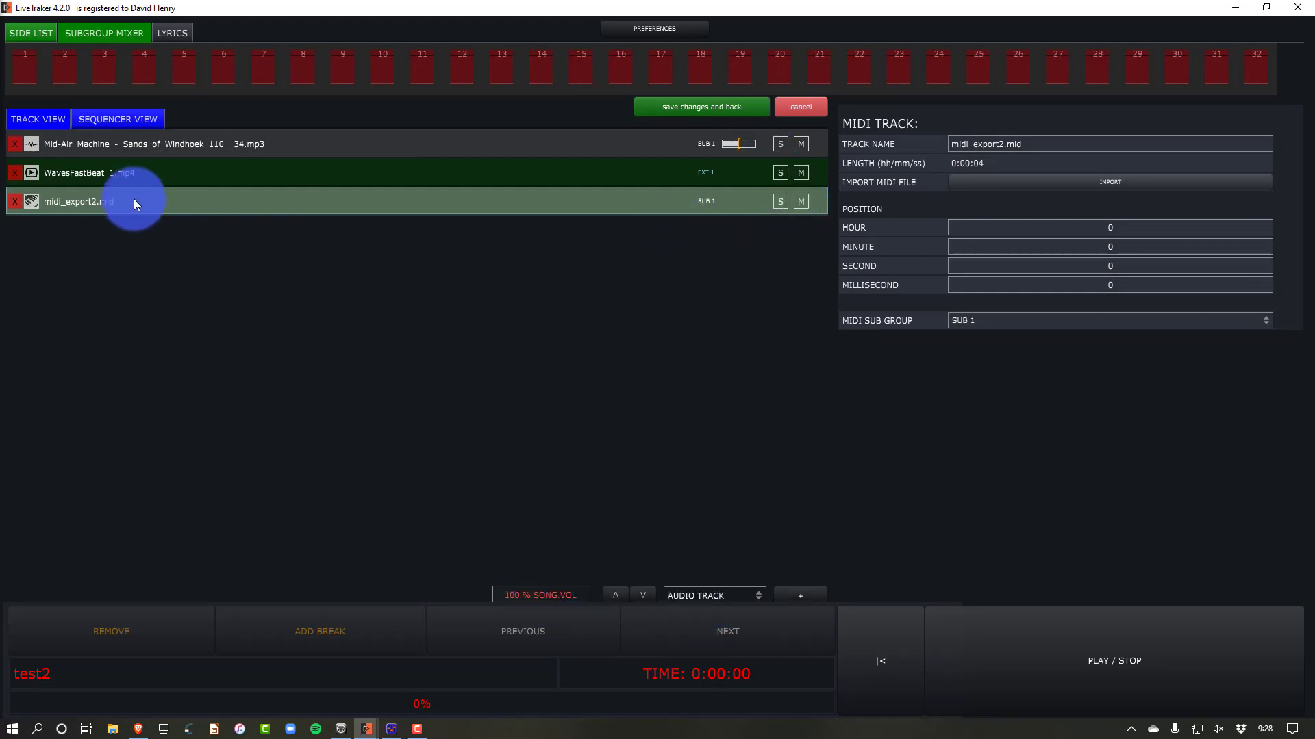
left_click(14, 201)
left_click(718, 404)
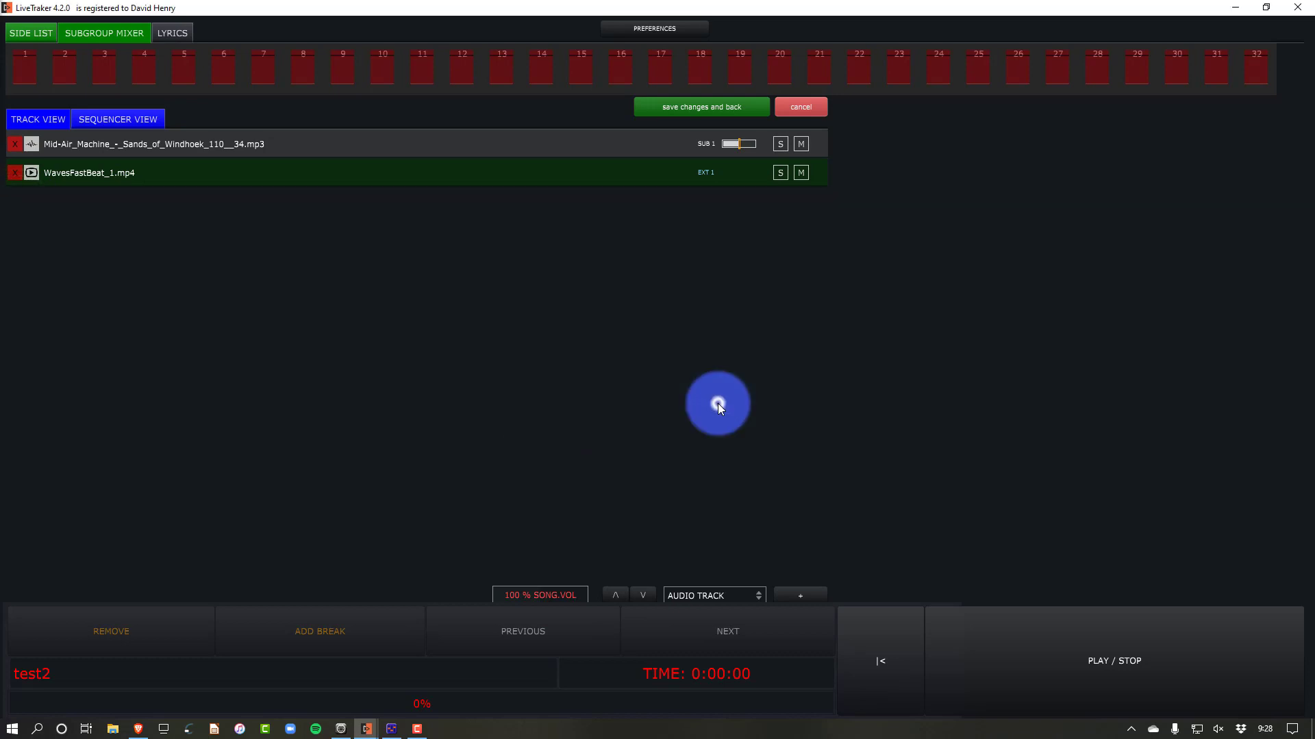
Step: Choose MIDI TRACK as the new track type and browse Documents for the file to add
left_click(758, 593)
left_click(730, 492)
left_click(784, 596)
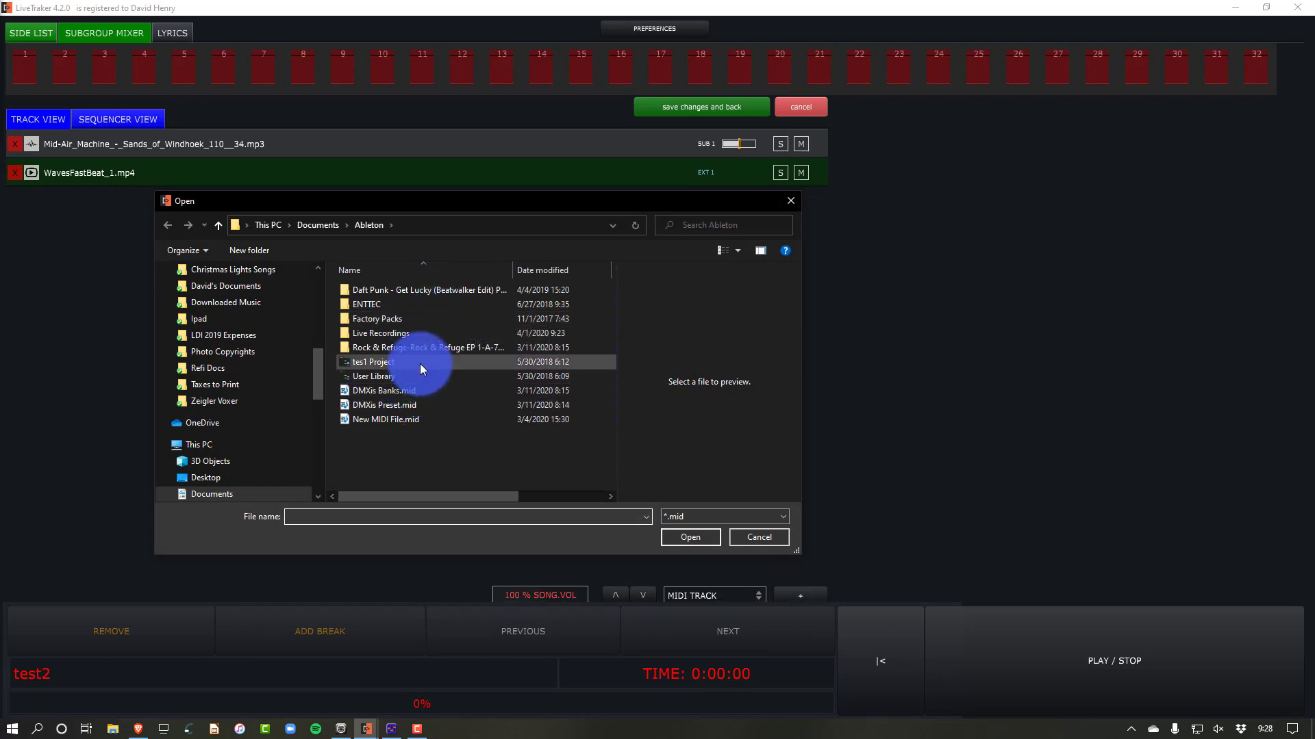
left_click(334, 224)
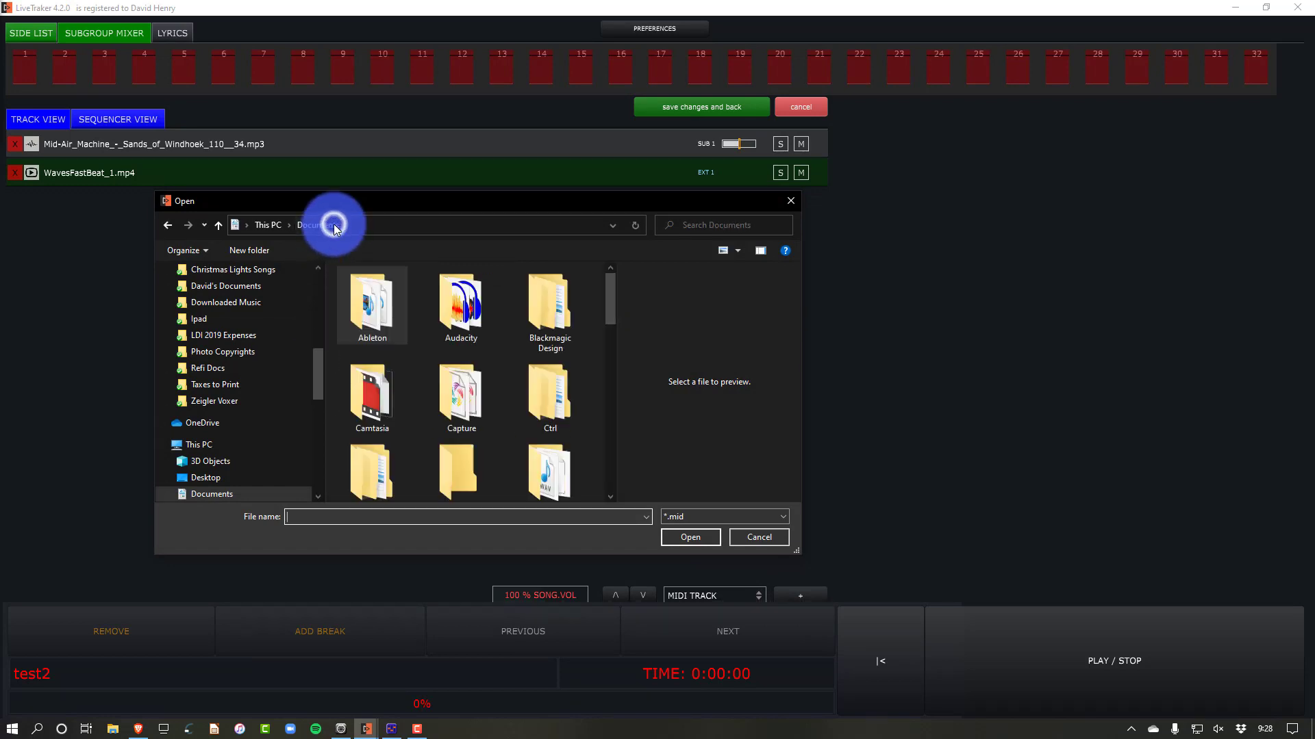
left_click(450, 385)
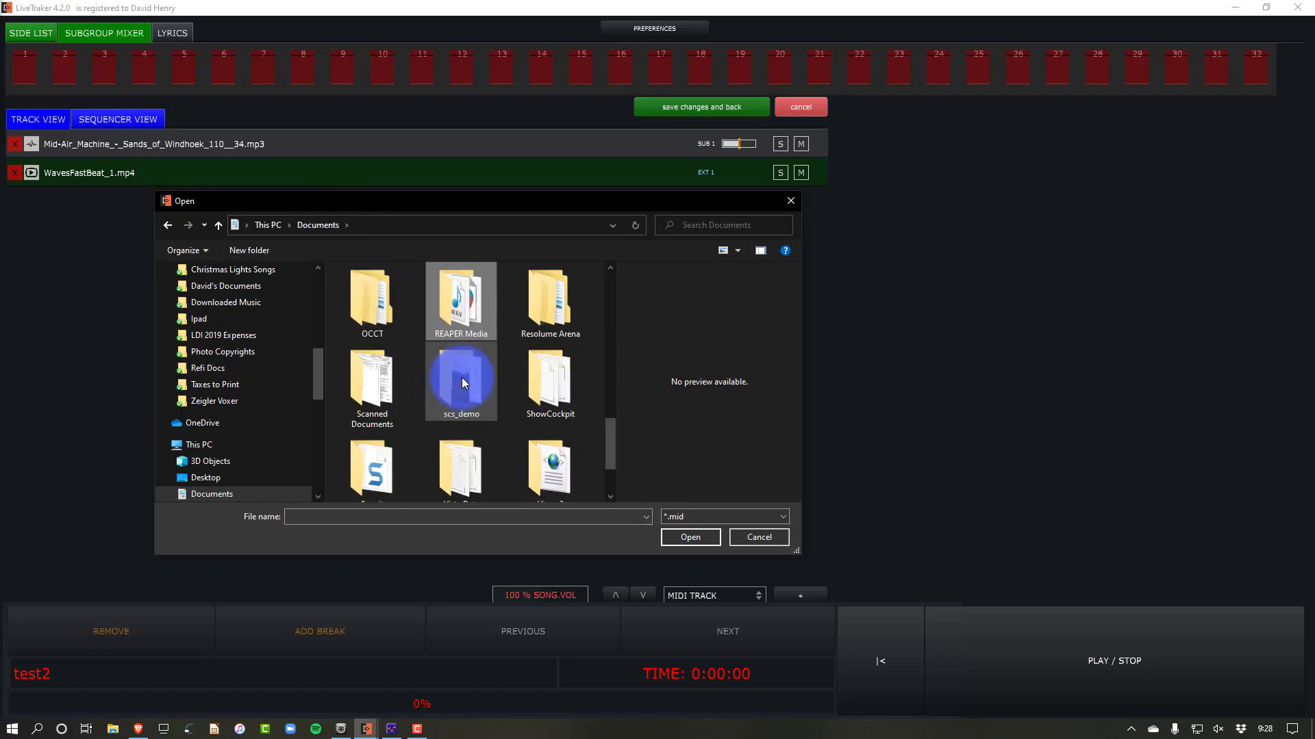
left_click(422, 303)
double_click(462, 299)
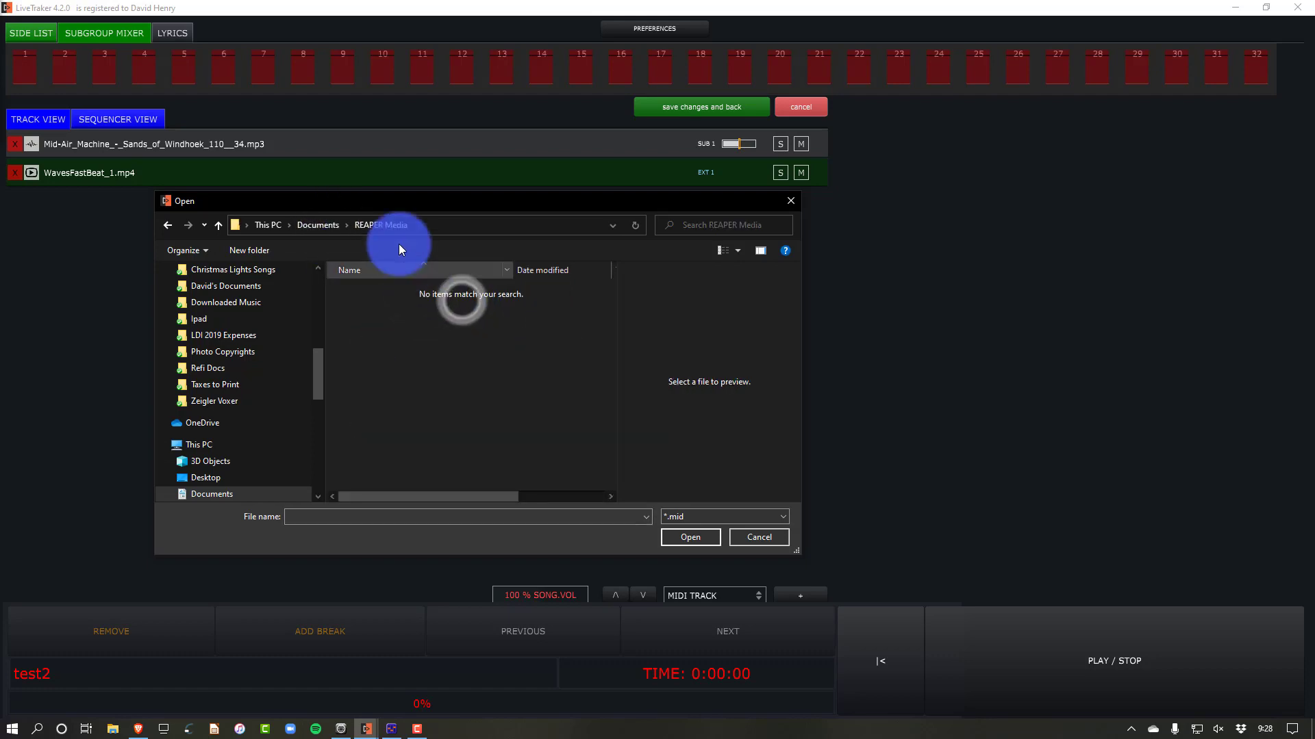
Step: Import midi_export2.mid from Documents > LiveTrakr as the new MIDI track
left_click(331, 226)
left_click(440, 314)
scroll(439, 315, "up", 1)
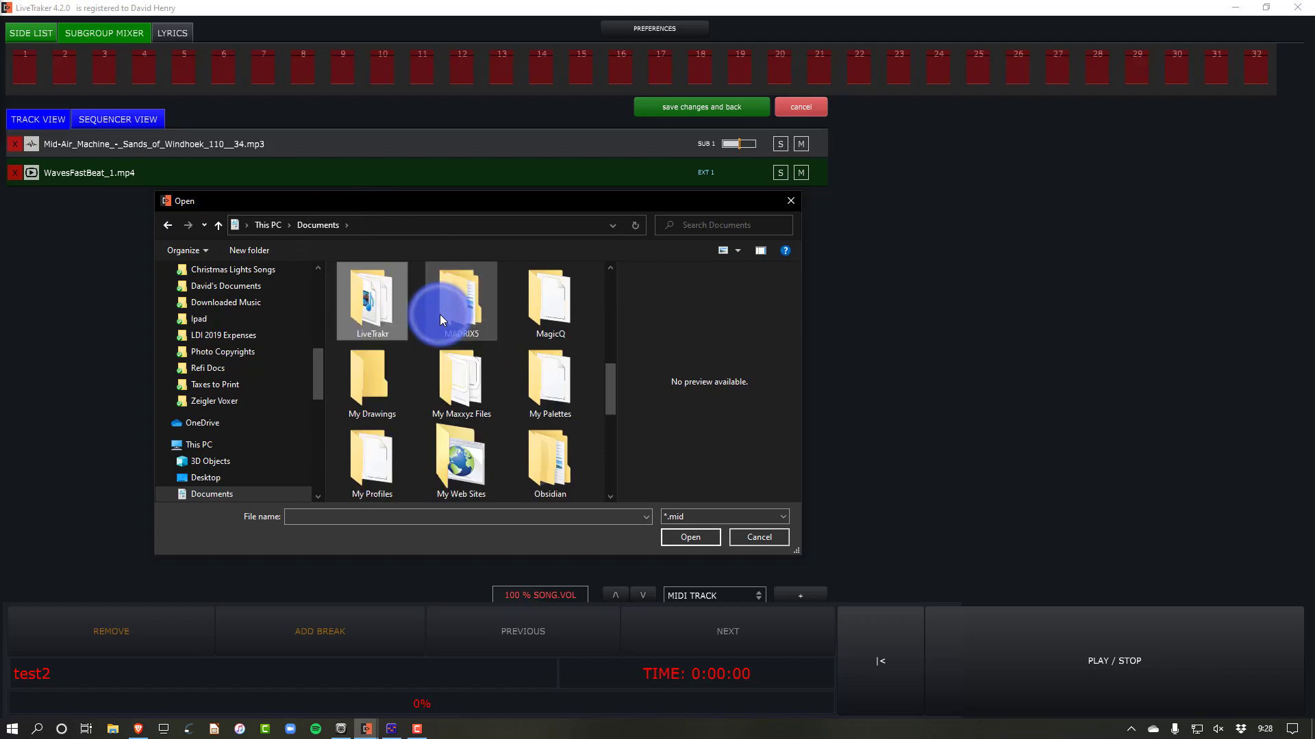
double_click(359, 285)
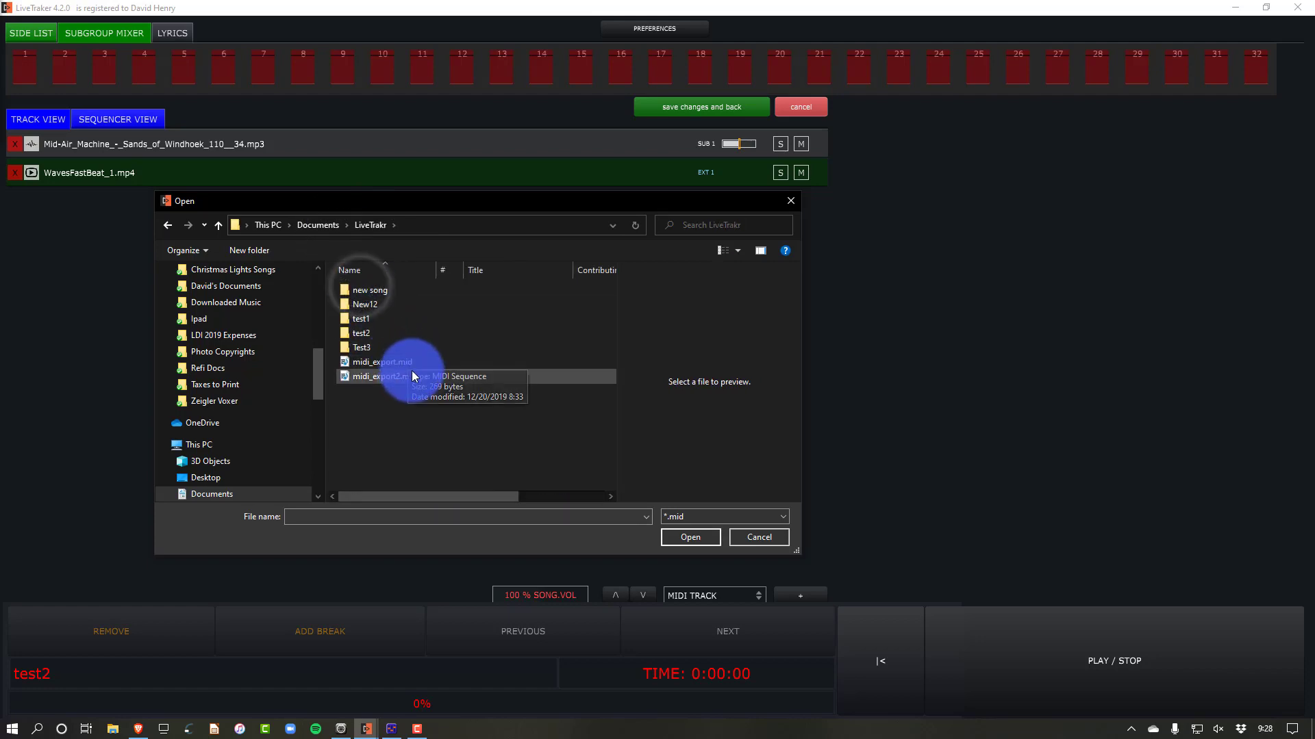
left_click(412, 361)
double_click(413, 376)
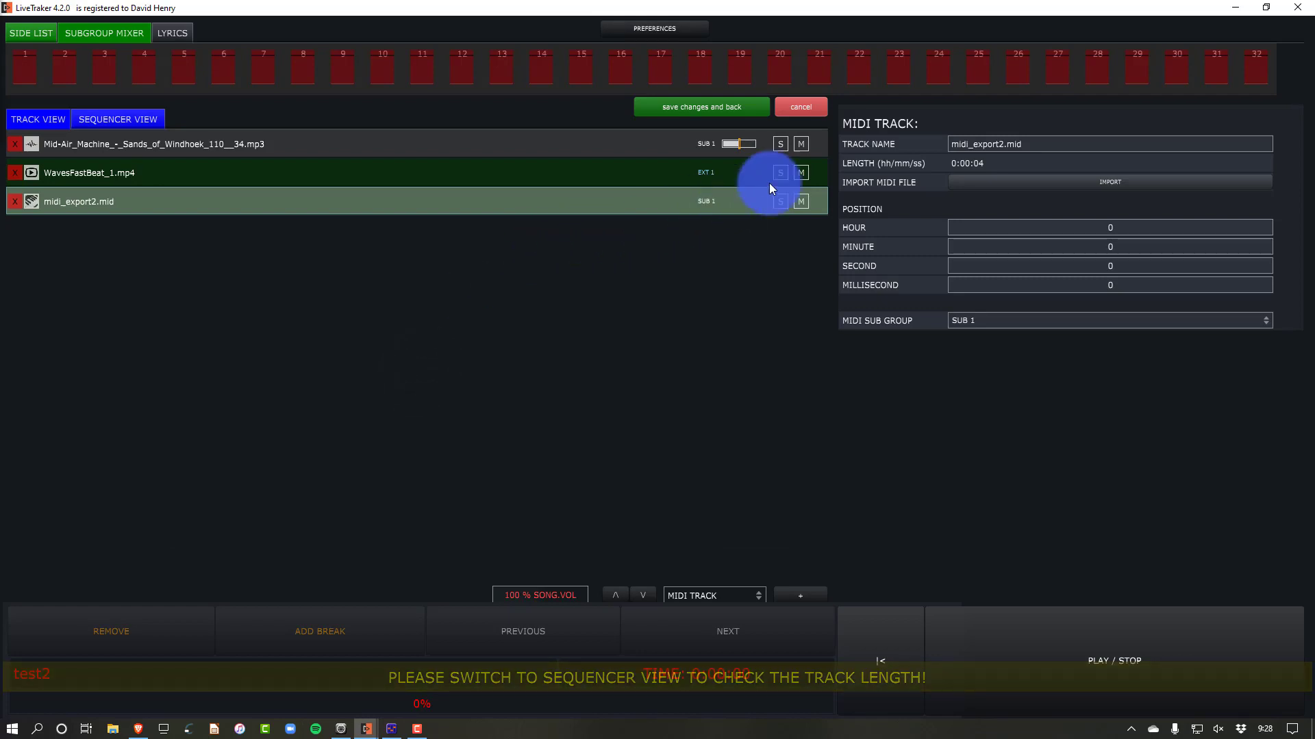
left_click(149, 128)
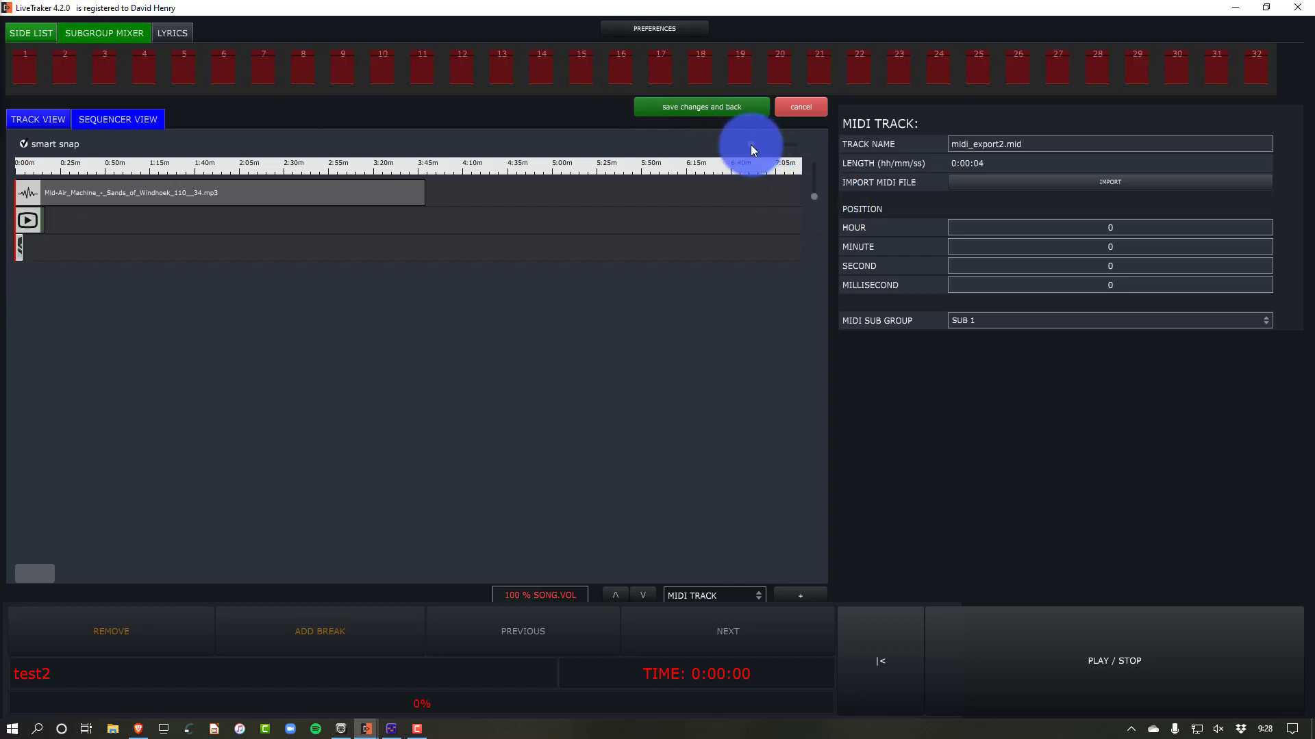
left_click_drag(750, 145, 791, 165)
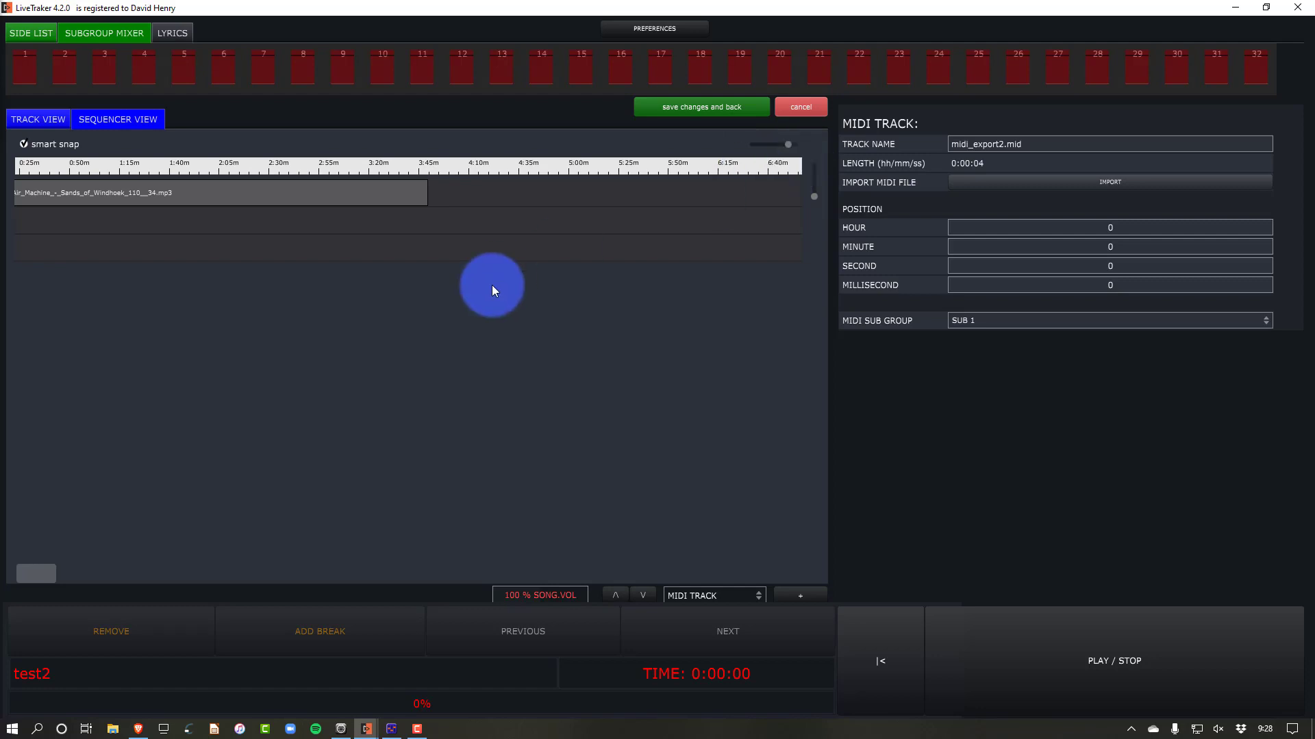
left_click_drag(31, 572, 21, 574)
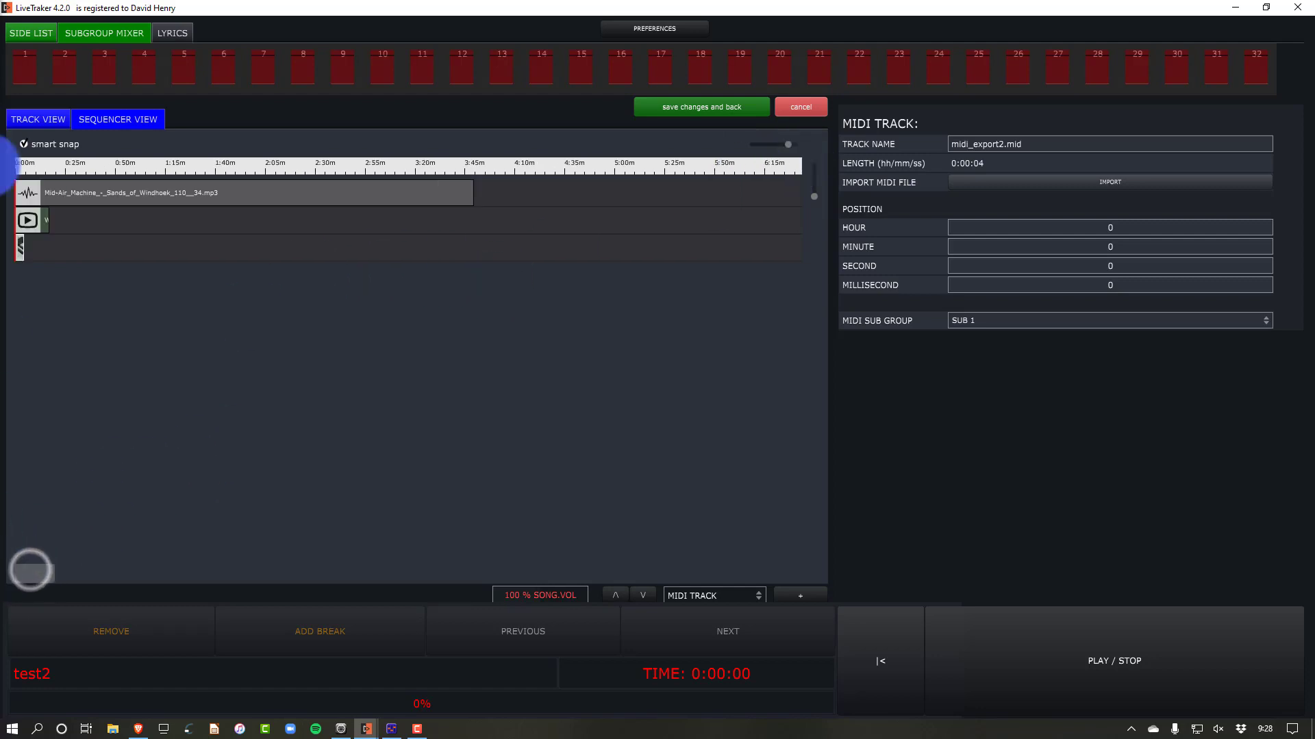
left_click_drag(8, 255, 35, 258)
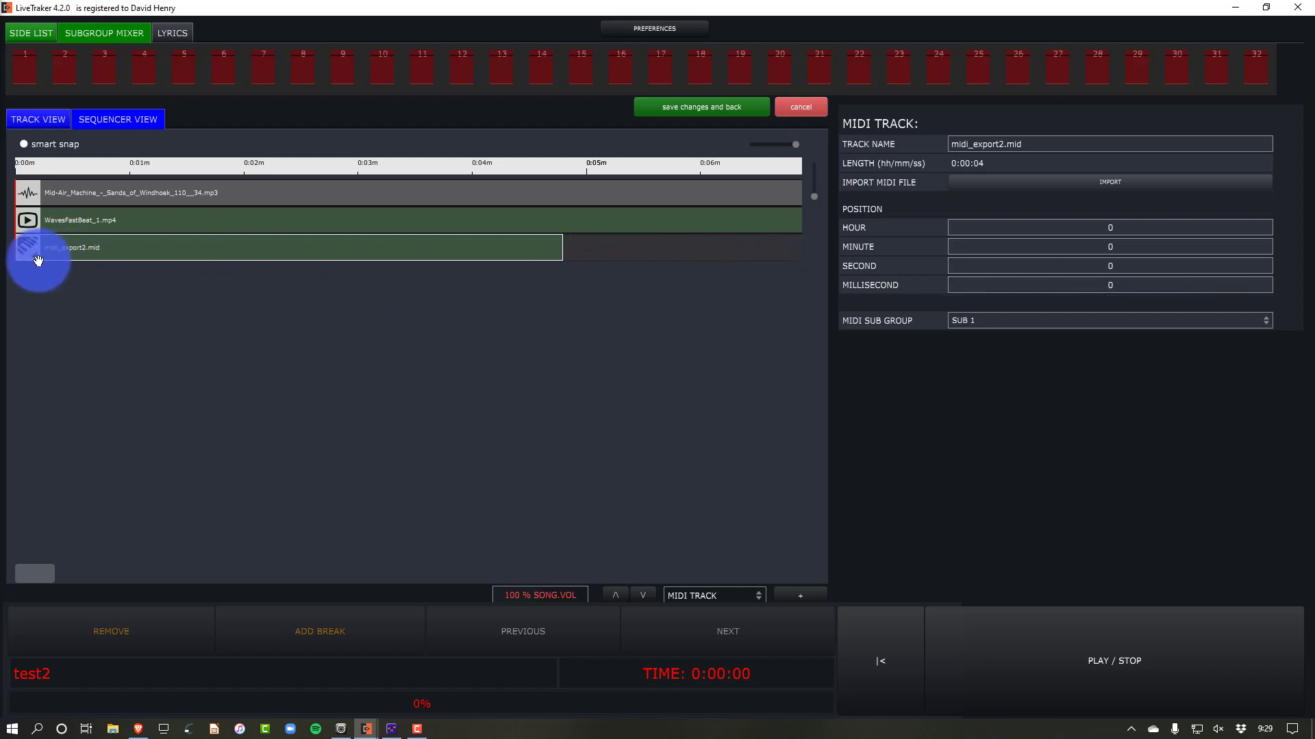
left_click(46, 118)
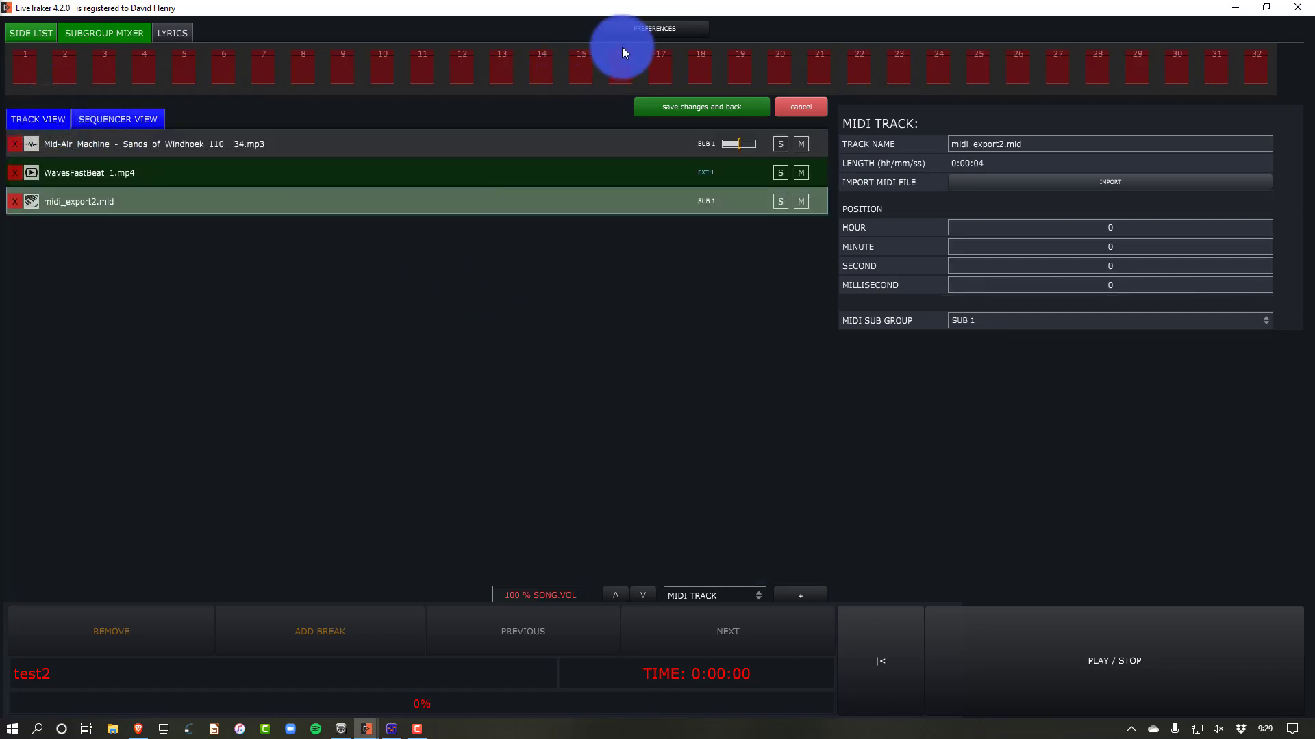
Step: In Preferences > MIDI, set Subgroup 1's MIDI output to loopMIDI Port
left_click(668, 28)
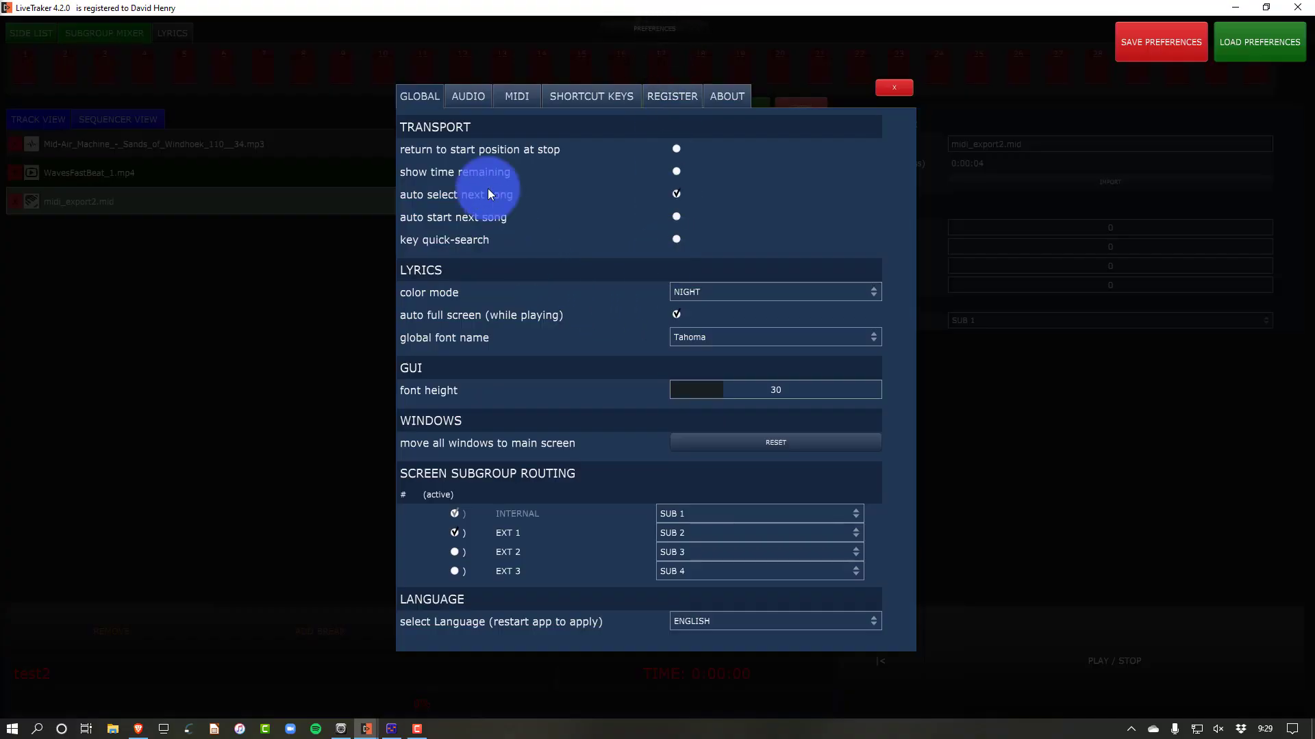
left_click(512, 97)
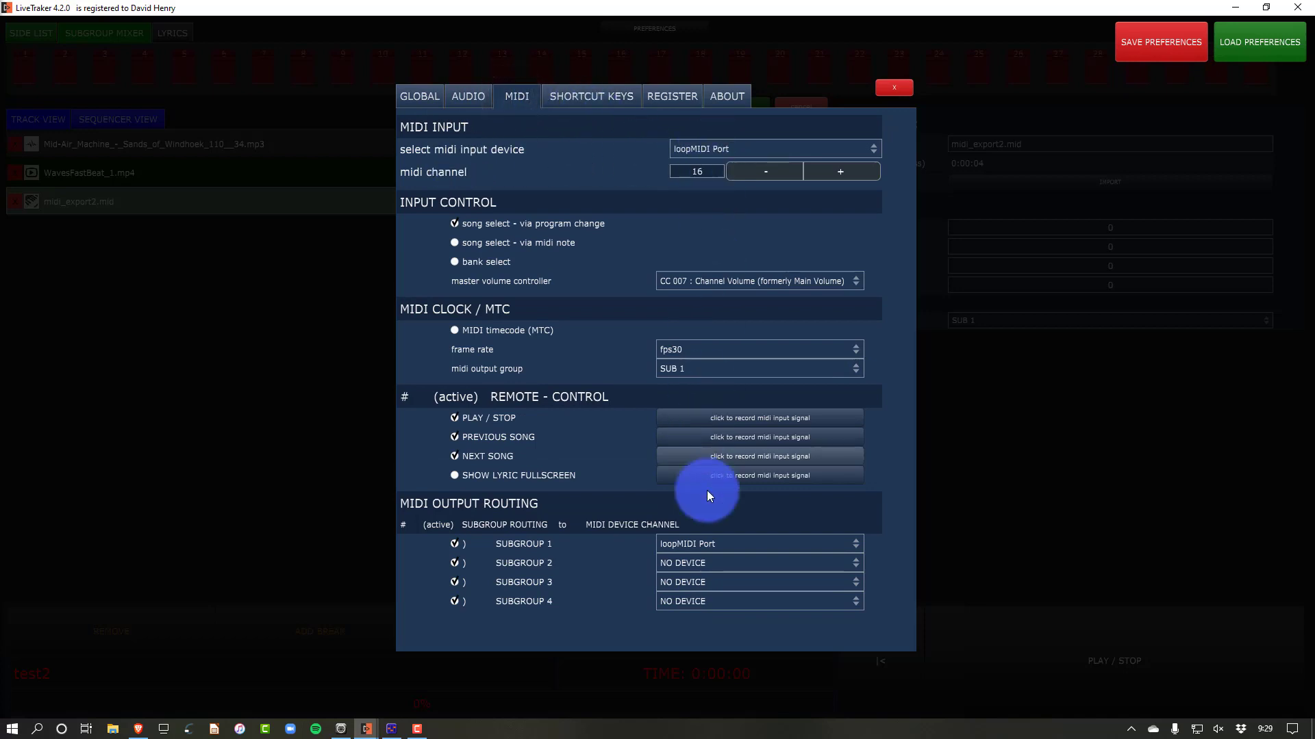
left_click(686, 544)
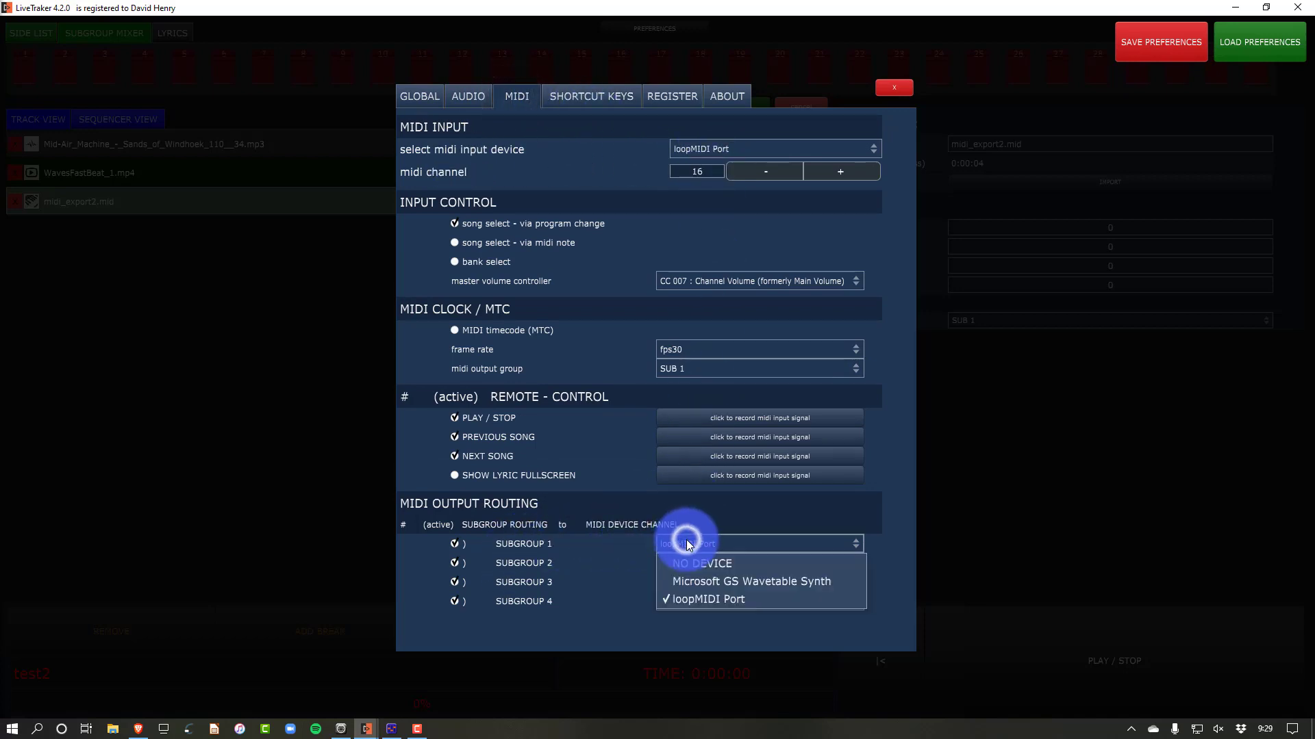
left_click(686, 597)
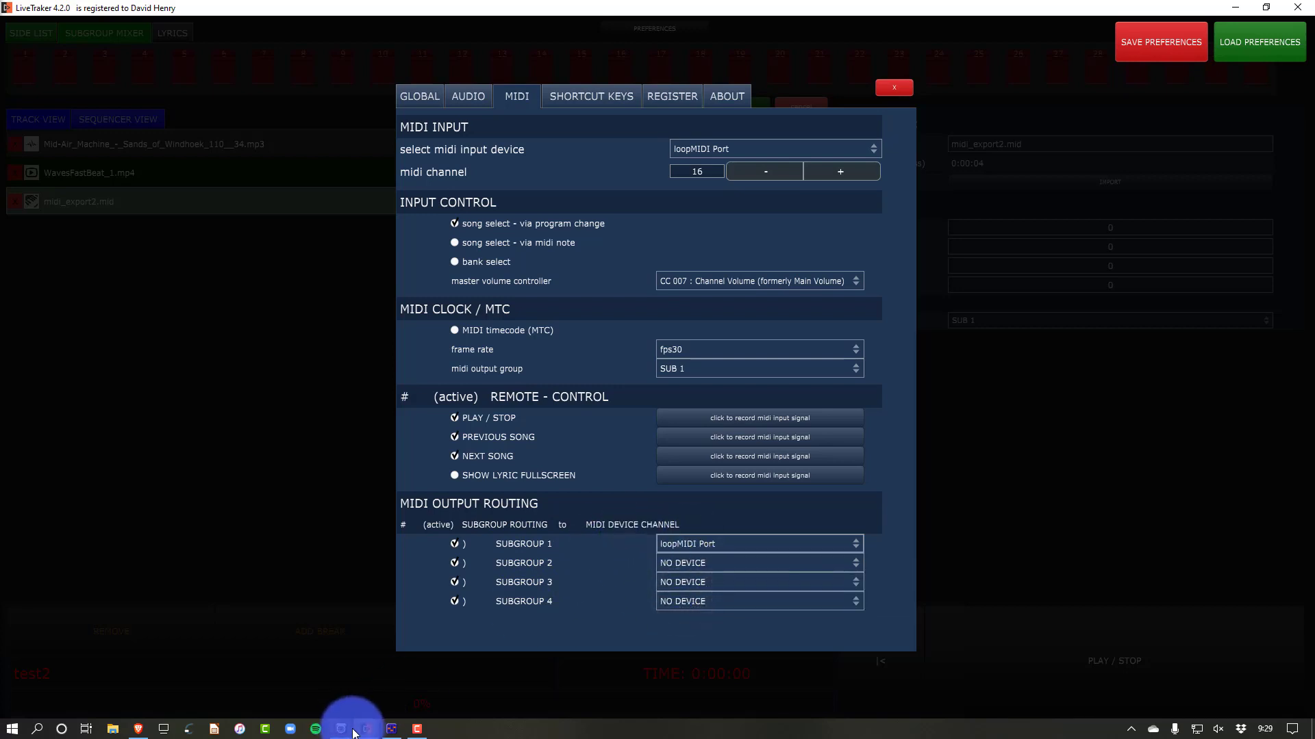
mouse_move(347, 731)
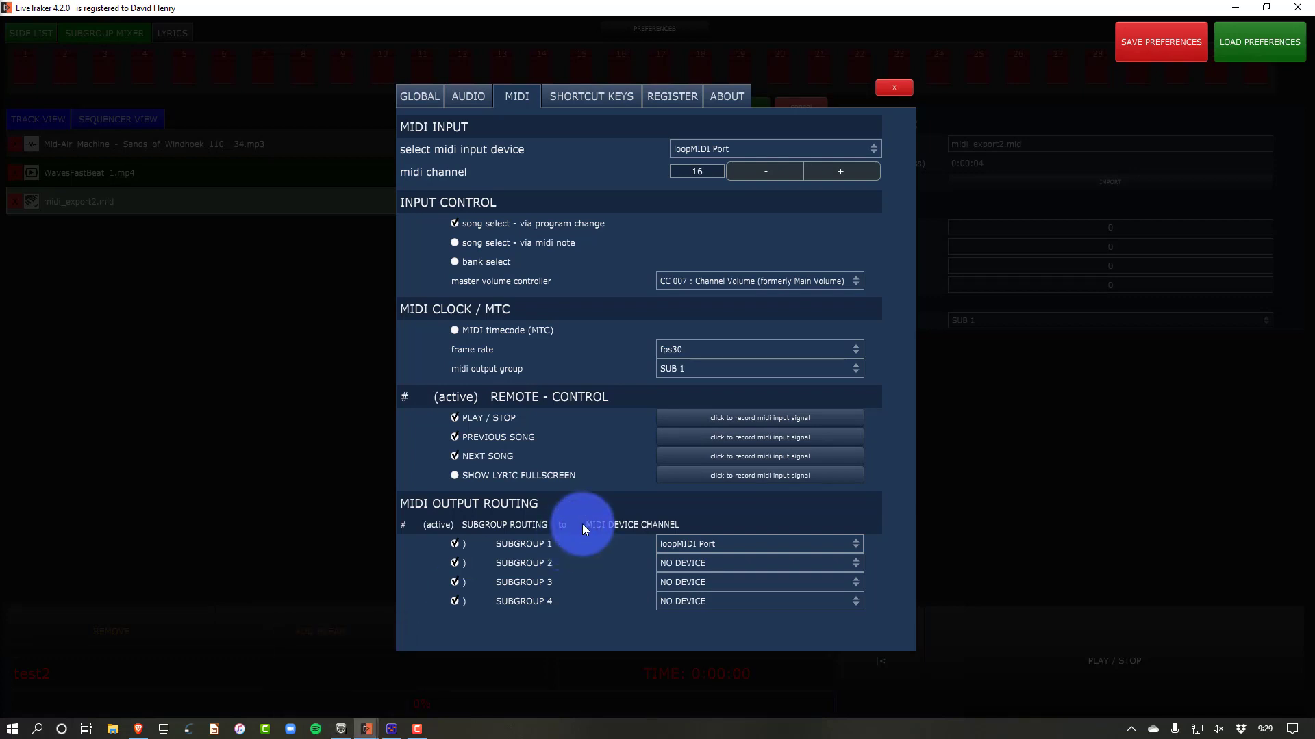
Step: Open loopMIDI, select the loopMIDI Port entry, then minimise the window
left_click(341, 729)
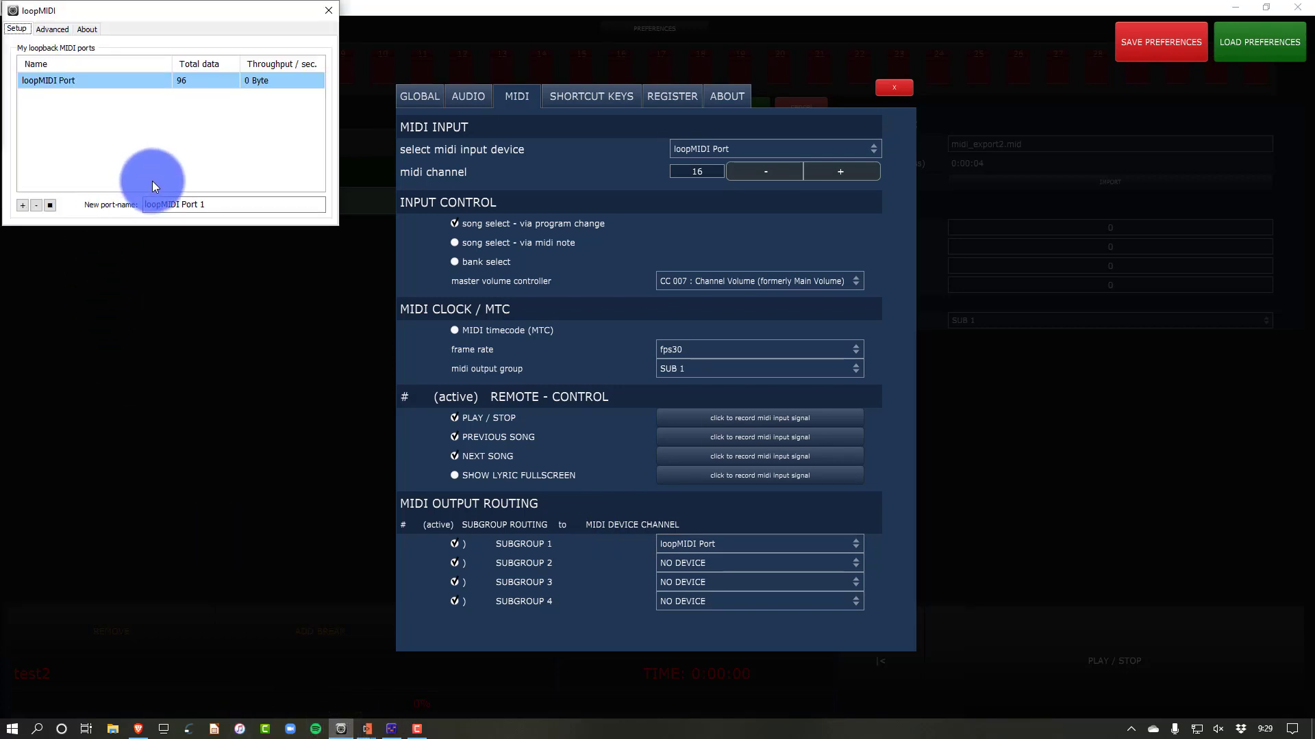
left_click(146, 149)
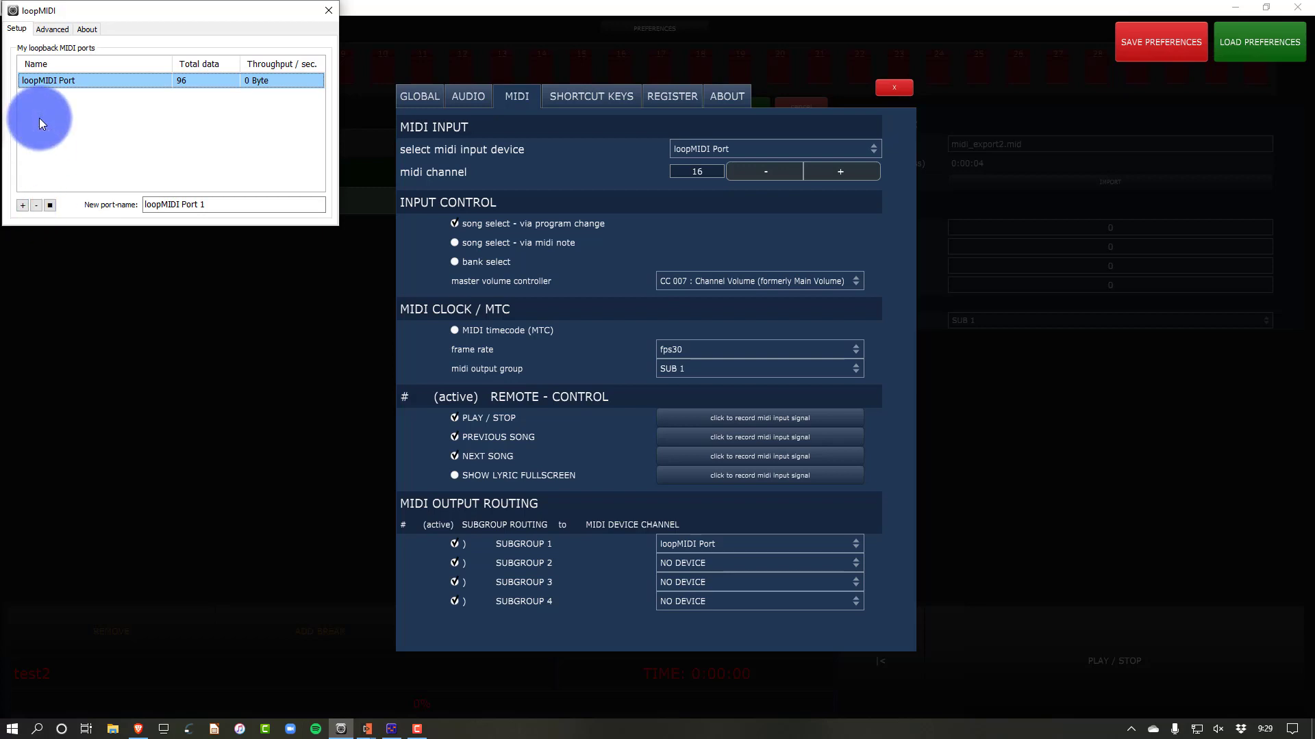
left_click(278, 12)
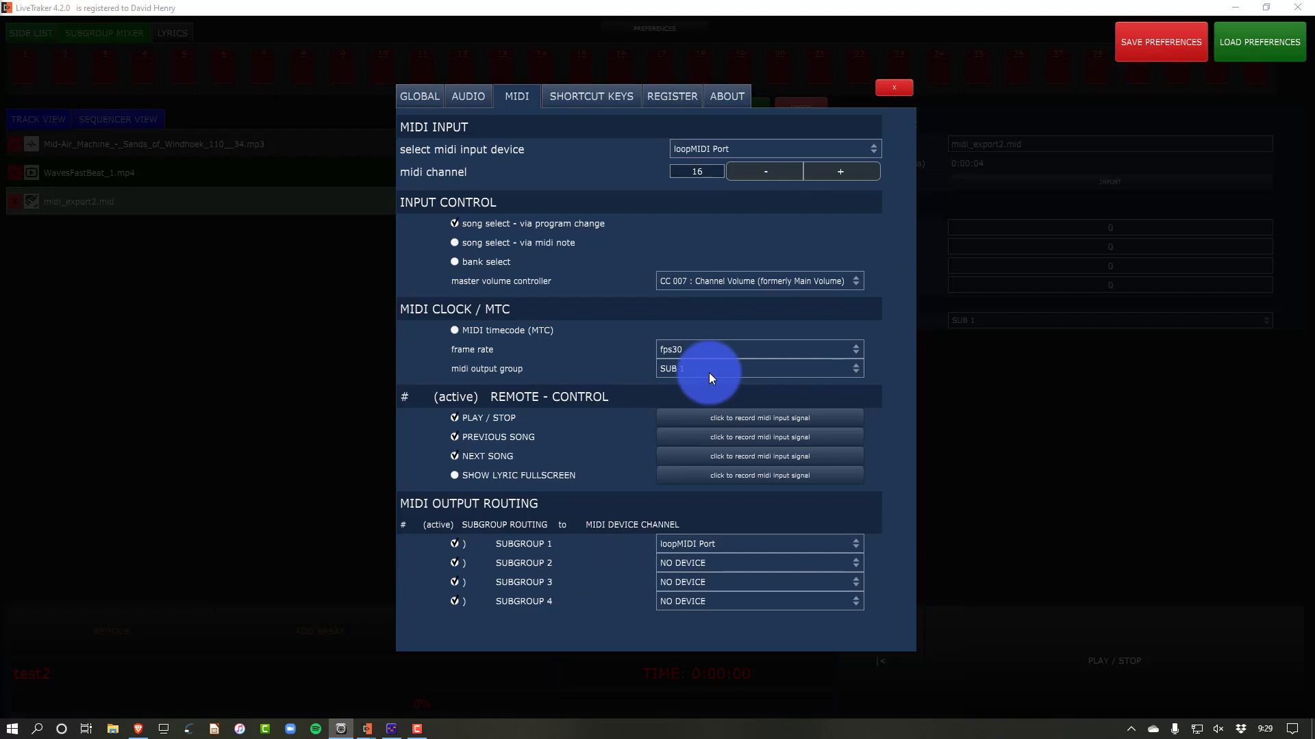
Step: Close LiveTraker's MIDI preferences, return to the song list, and switch to DMXIS
left_click(895, 84)
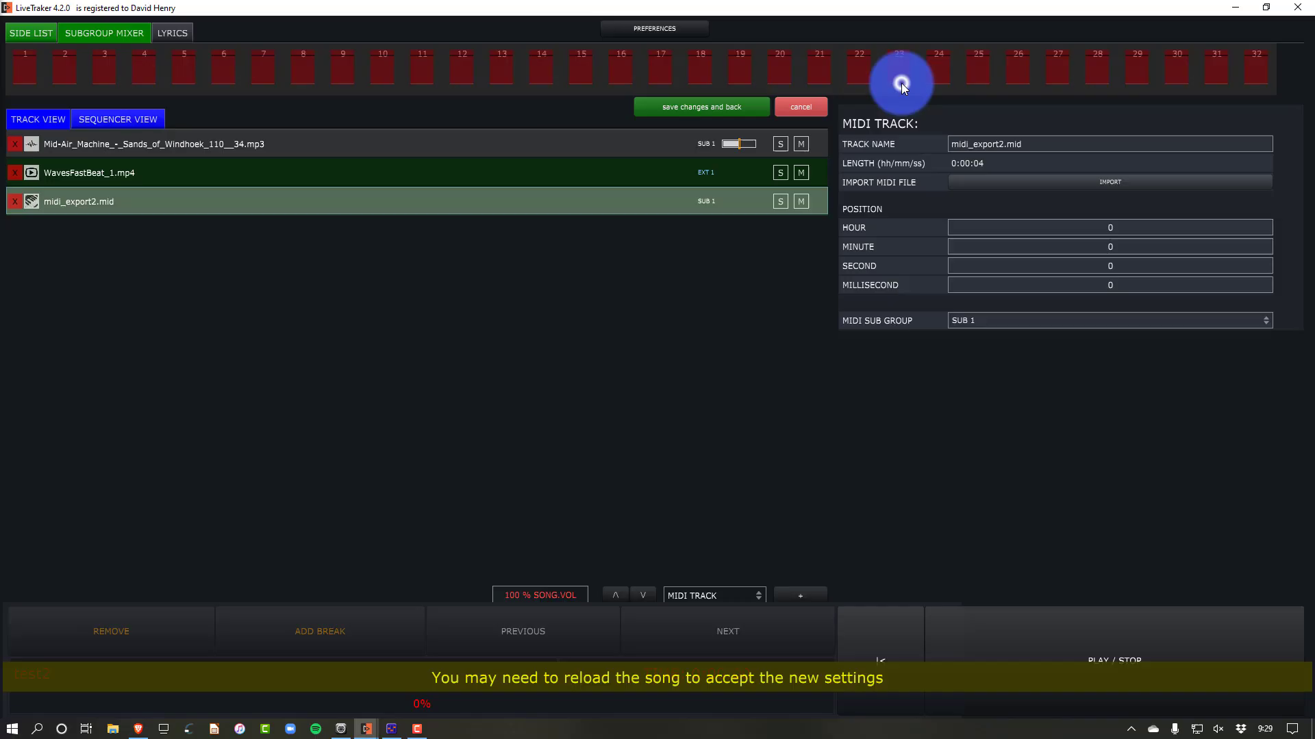
left_click(684, 104)
key("alt+Tab")
key("alt+Tab")
key("alt+Tab")
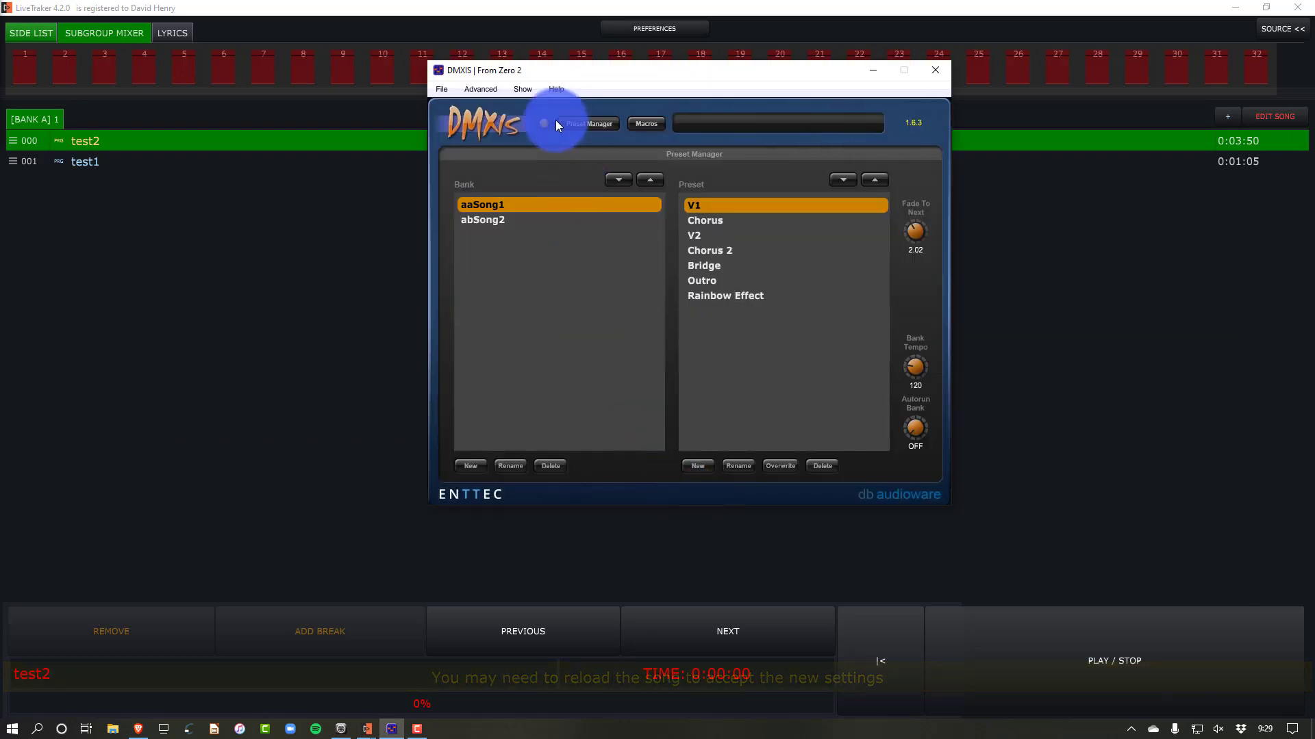
Step: Tick loopMIDI Port under Active MIDI inputs in DMXIS Audio/MIDI Settings and close preferences
left_click(449, 90)
left_click(462, 108)
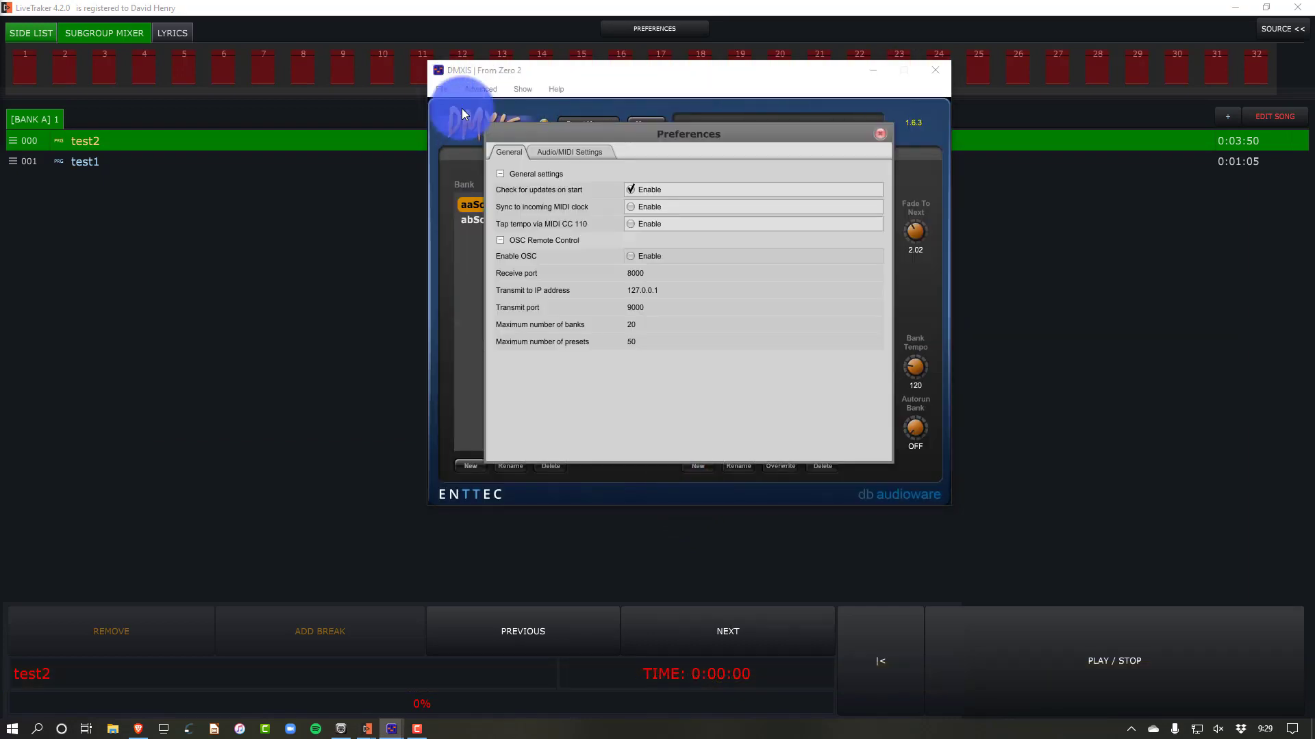
left_click(556, 149)
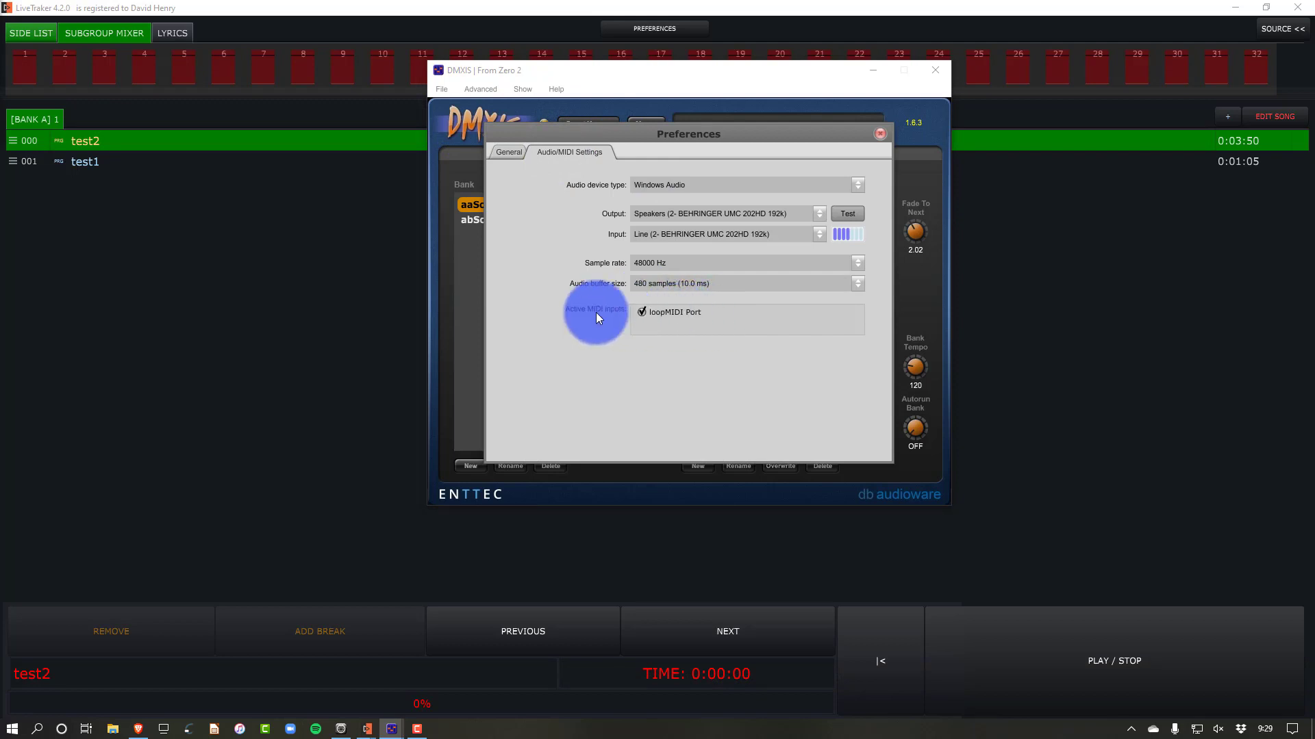
left_click(642, 312)
left_click(641, 312)
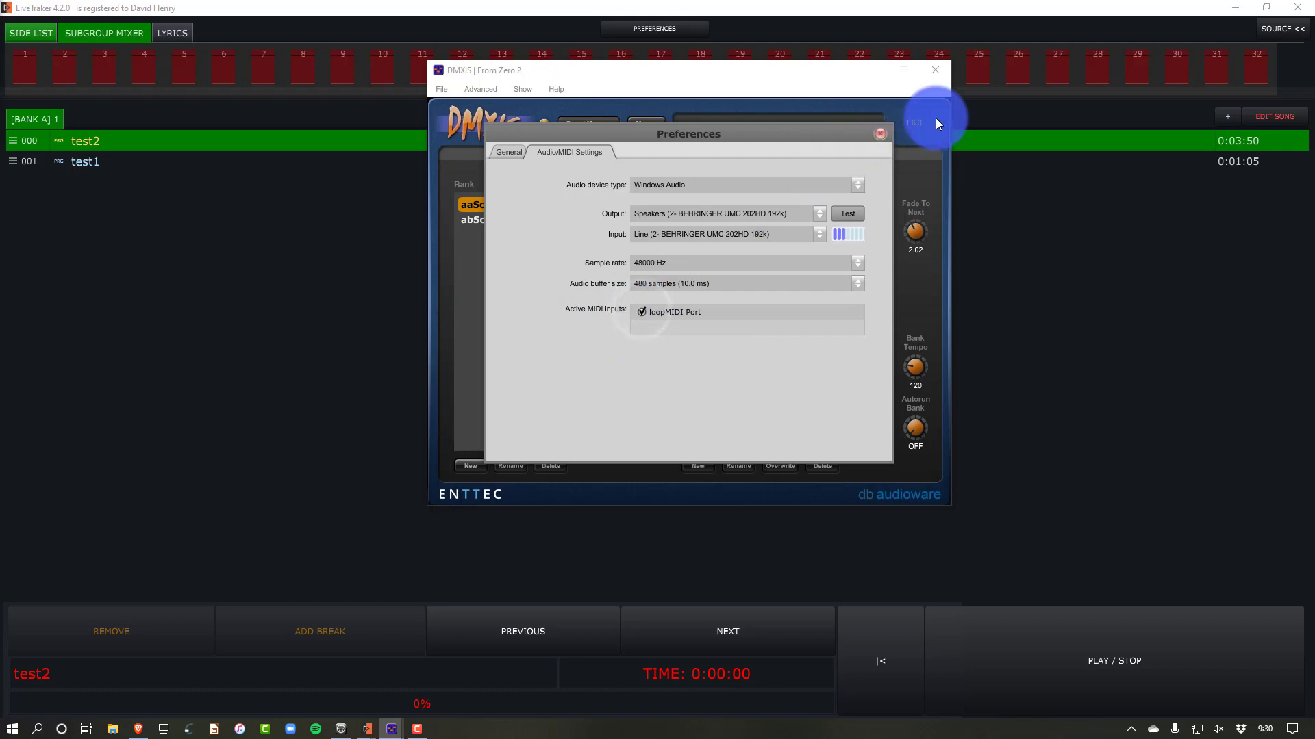
left_click(881, 131)
left_click(744, 404)
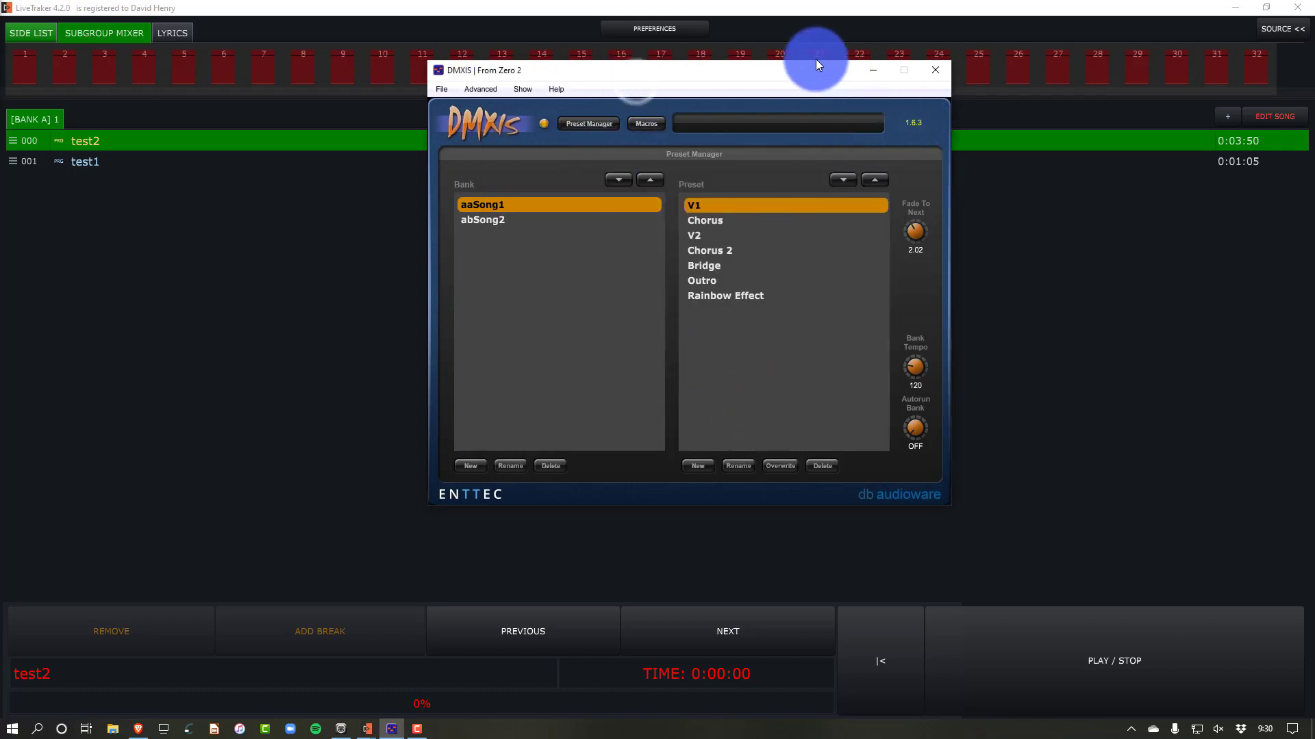
Step: Move the DMXIS window to the right side of the screen, keeping LiveTraker in front
left_click_drag(796, 68, 947, 95)
left_click_drag(1016, 117, 1164, 167)
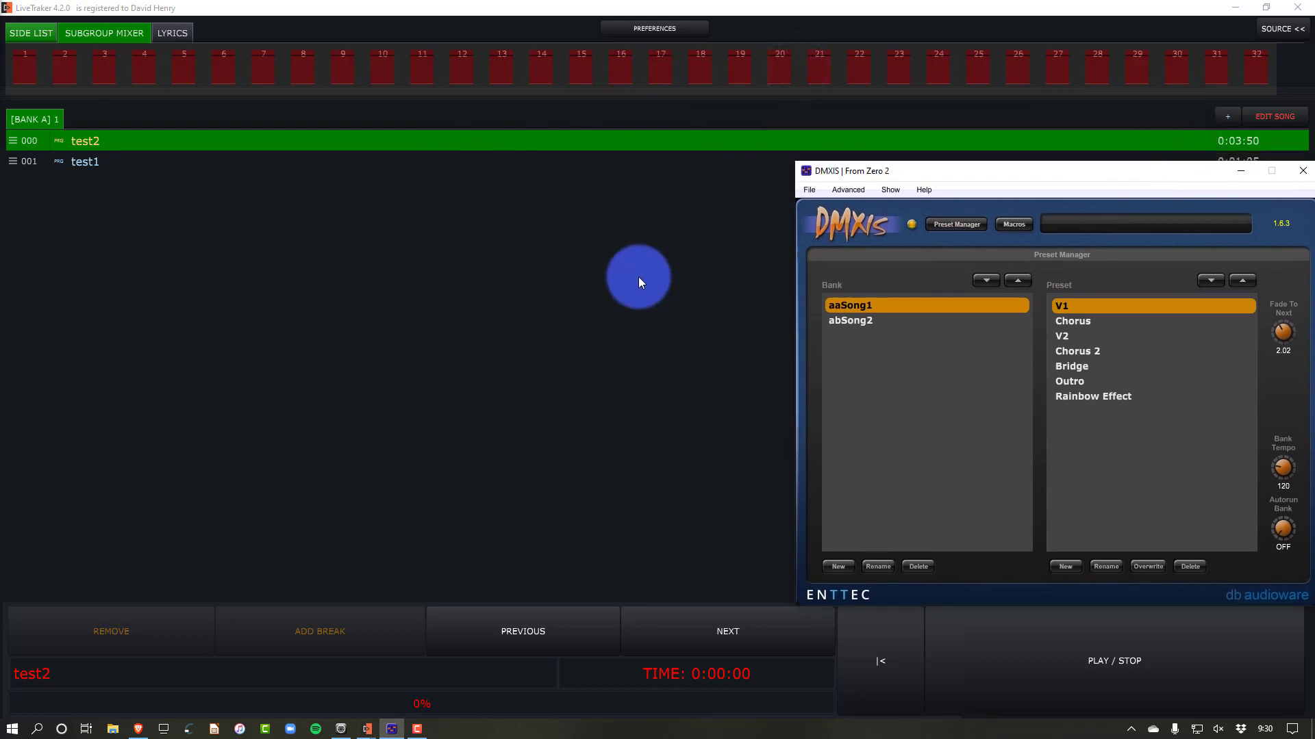
left_click(638, 277)
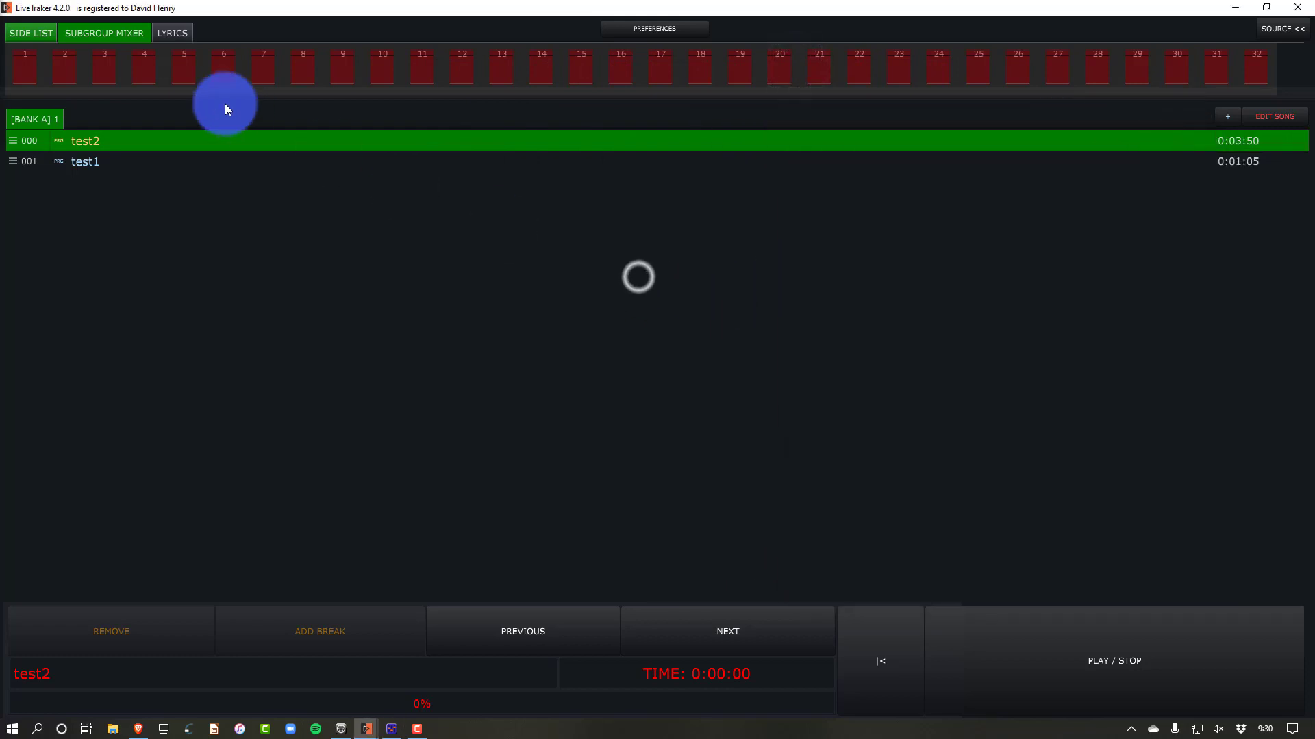
Step: Load song test2 at 0:00:00, with DMXIS's aaSong1 presets showing alongside
left_click(645, 156)
left_click(537, 162)
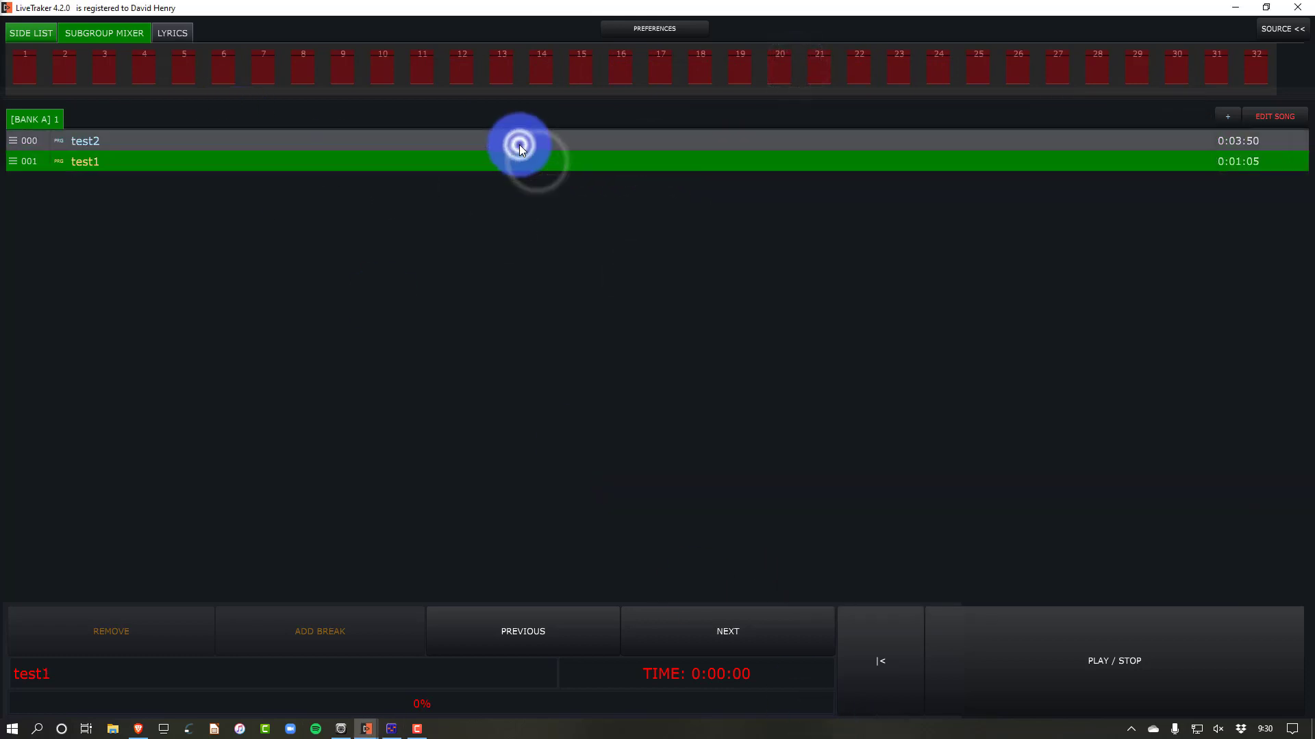
left_click(519, 145)
key("alt+Tab")
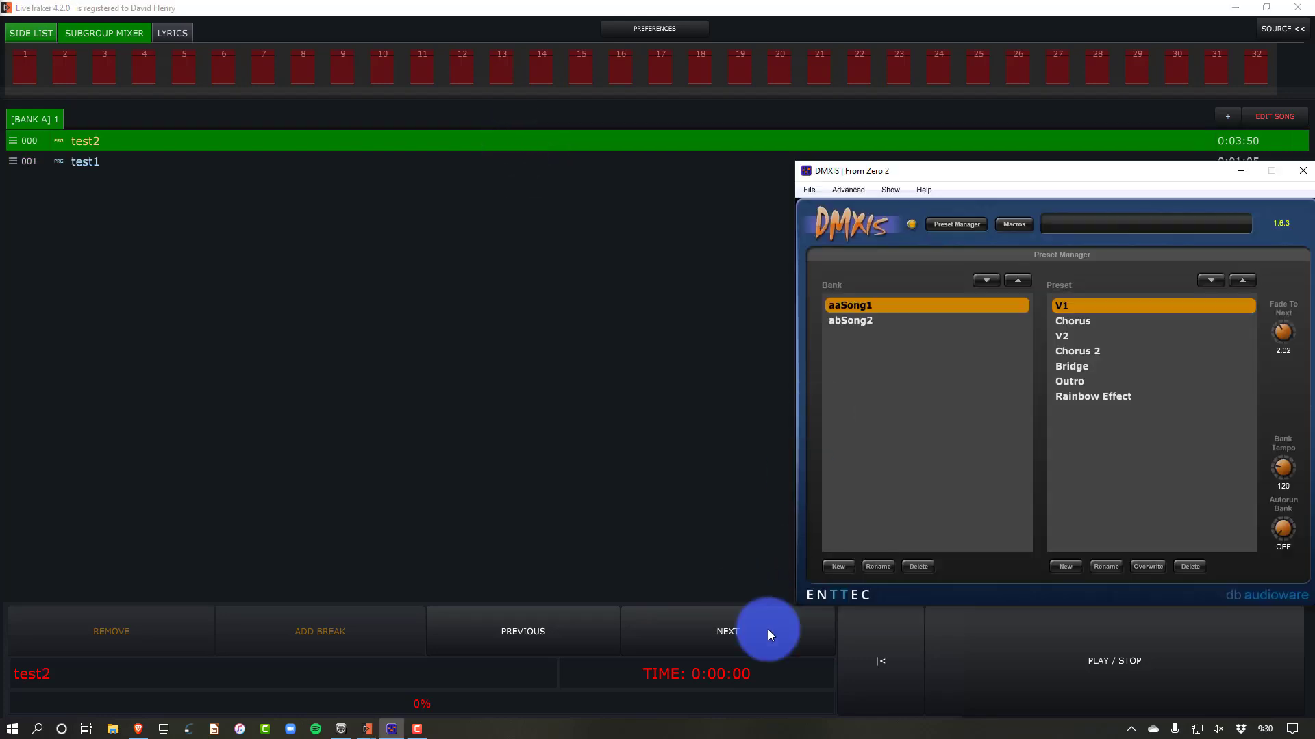
left_click(978, 645)
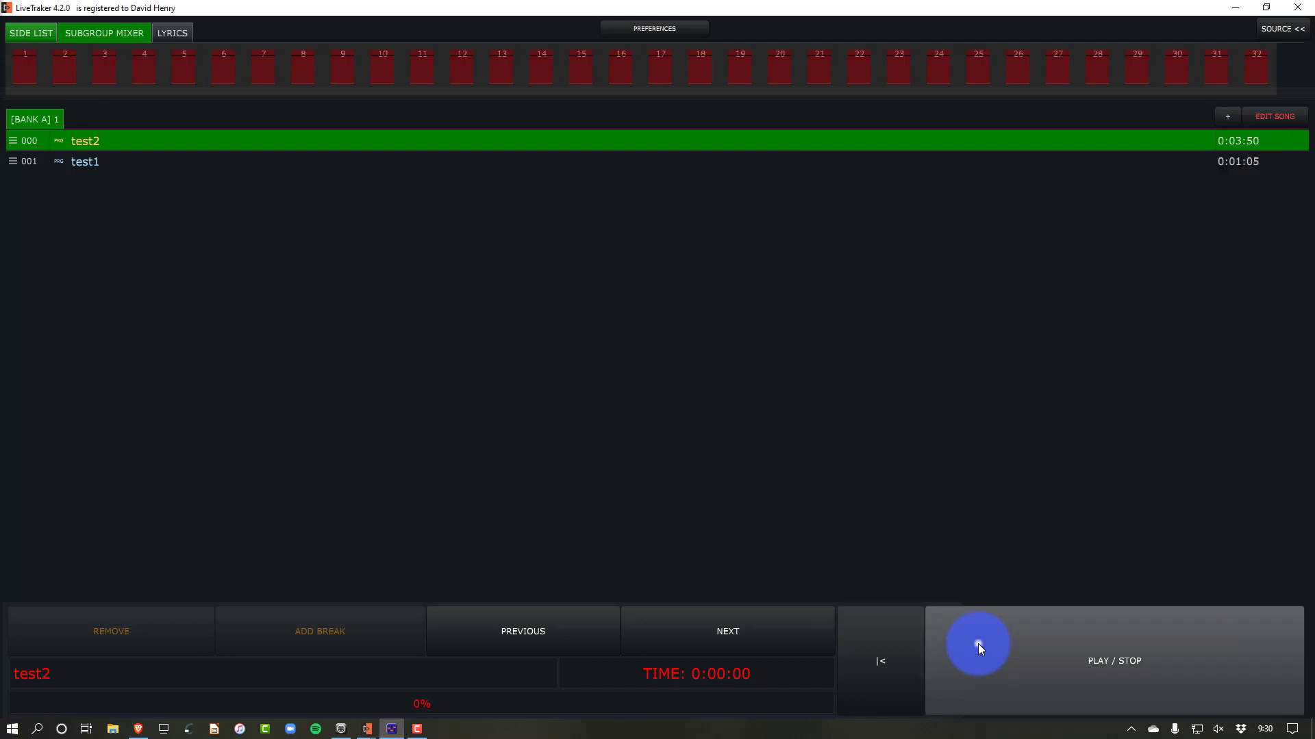
key("alt+Tab")
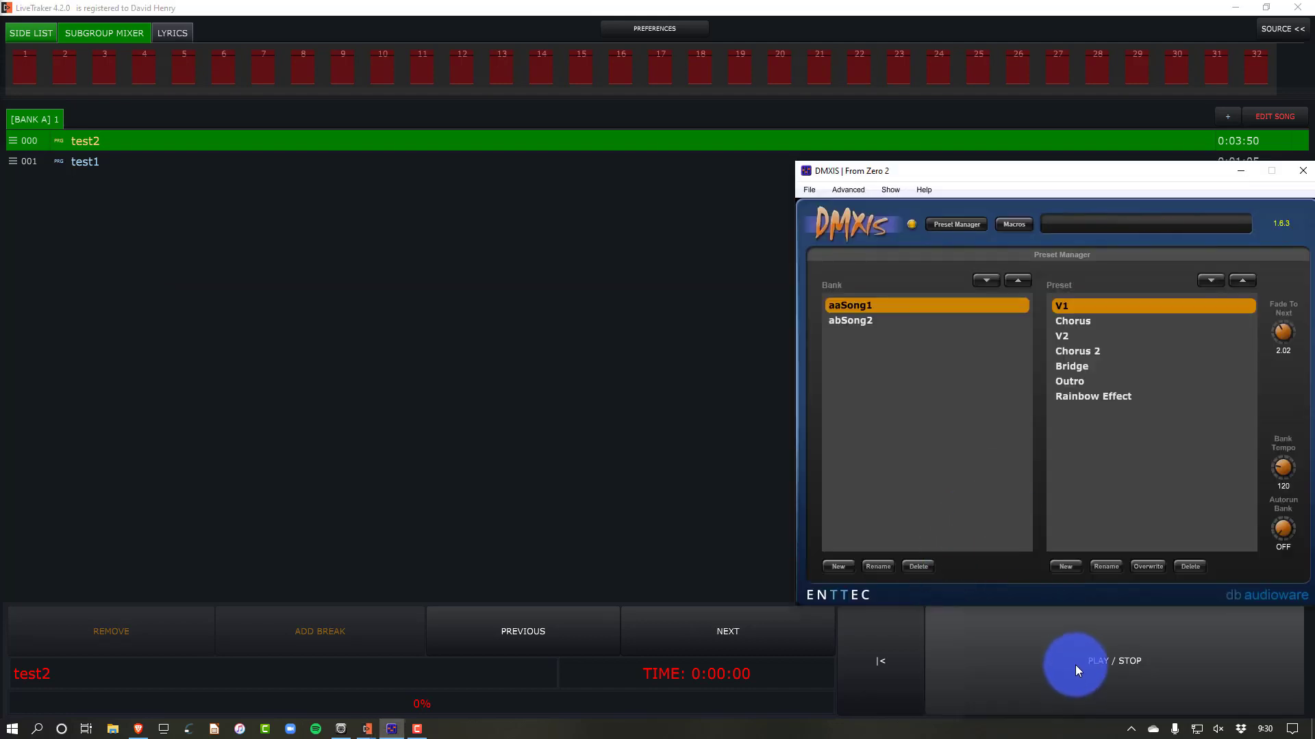
Step: Play test2 and watch DMXIS's channel fader view respond to the MIDI track
left_click(758, 484)
left_click(1034, 643)
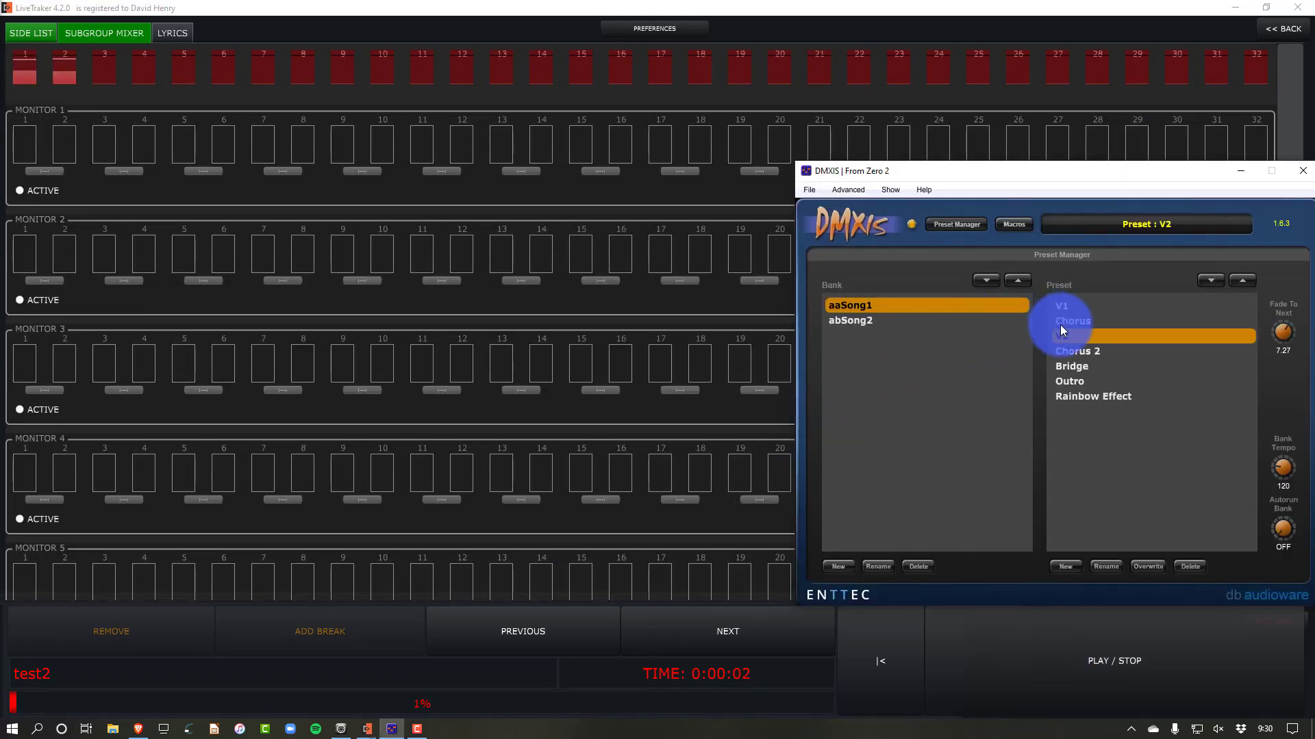
left_click(944, 221)
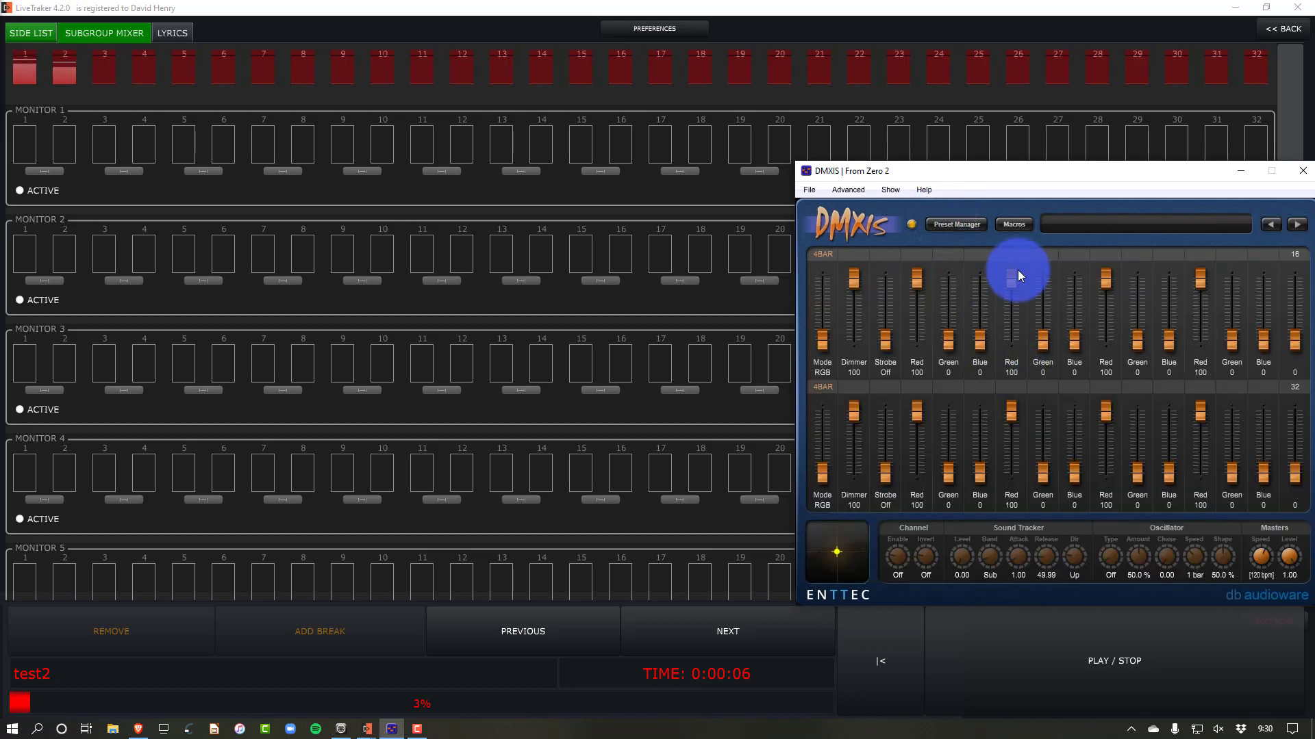
left_click(562, 204)
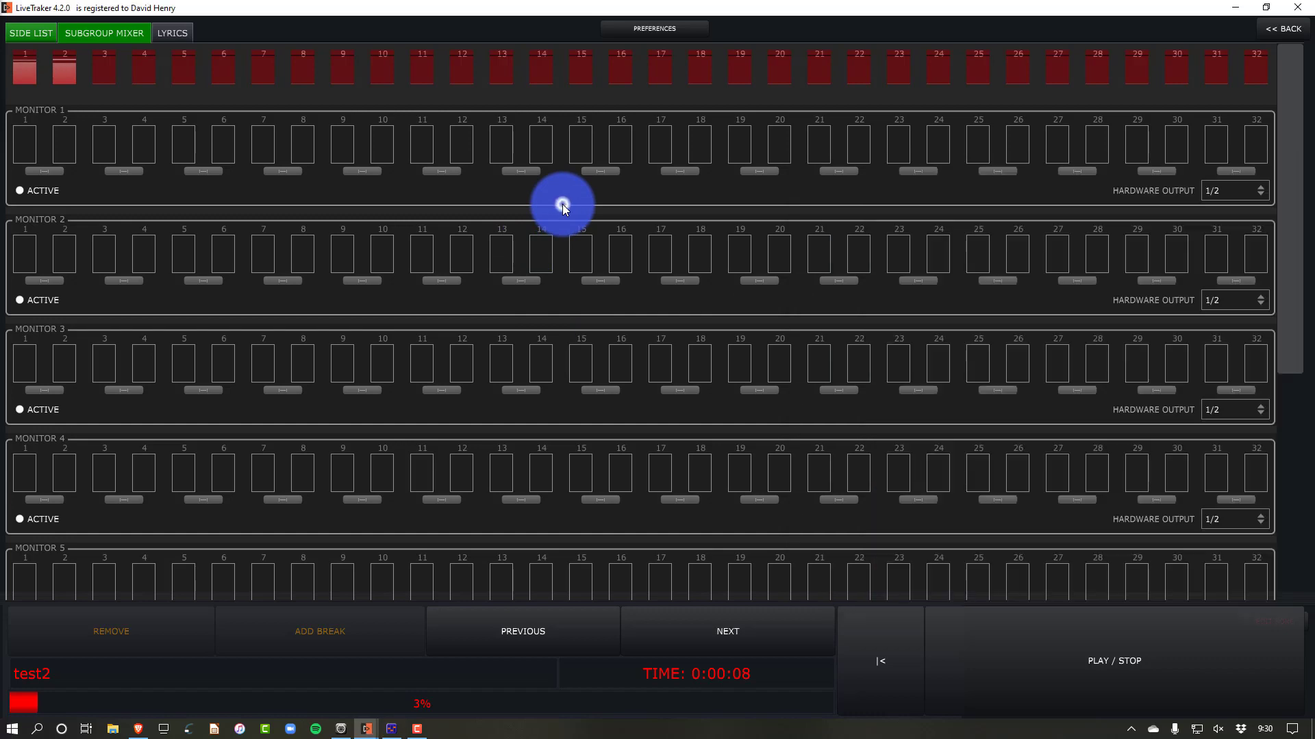
left_click(1025, 671)
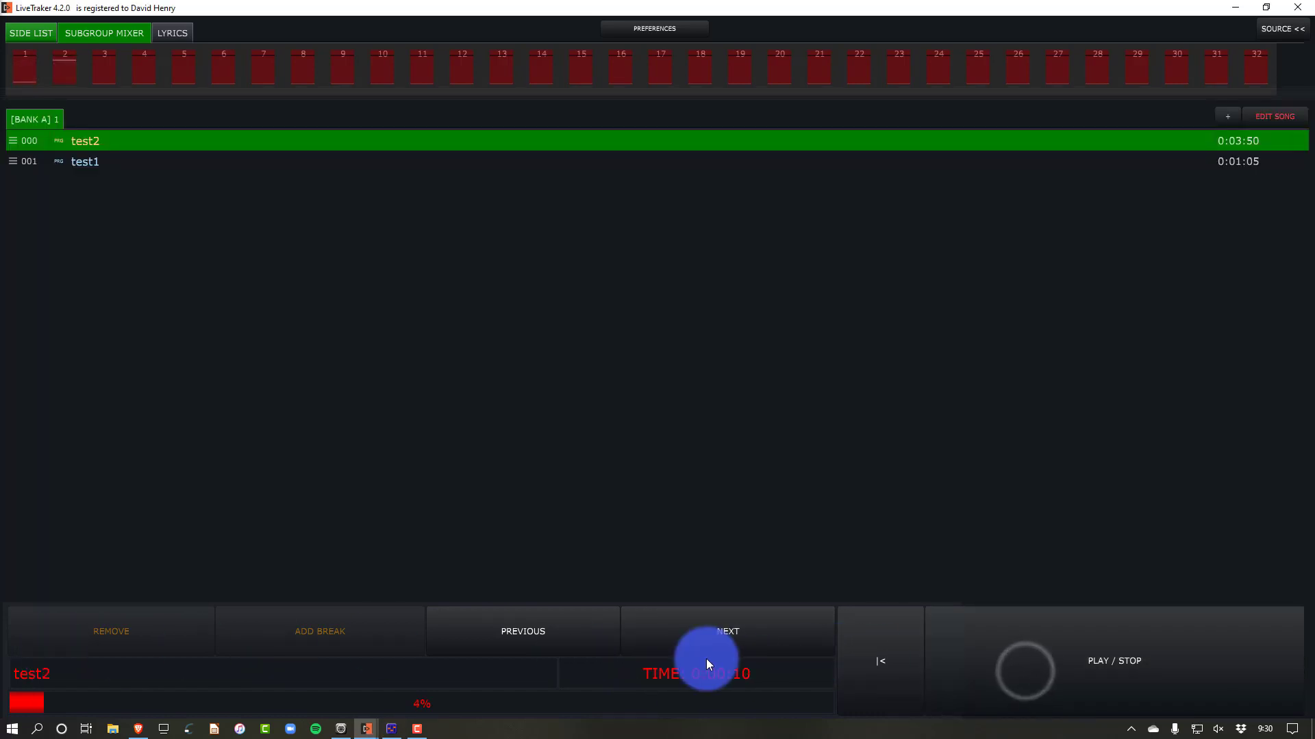
Step: Rewind test2 to the start, replay it while watching DMXIS presets, then stop at 0:00:12
left_click(873, 661)
left_click(1054, 656)
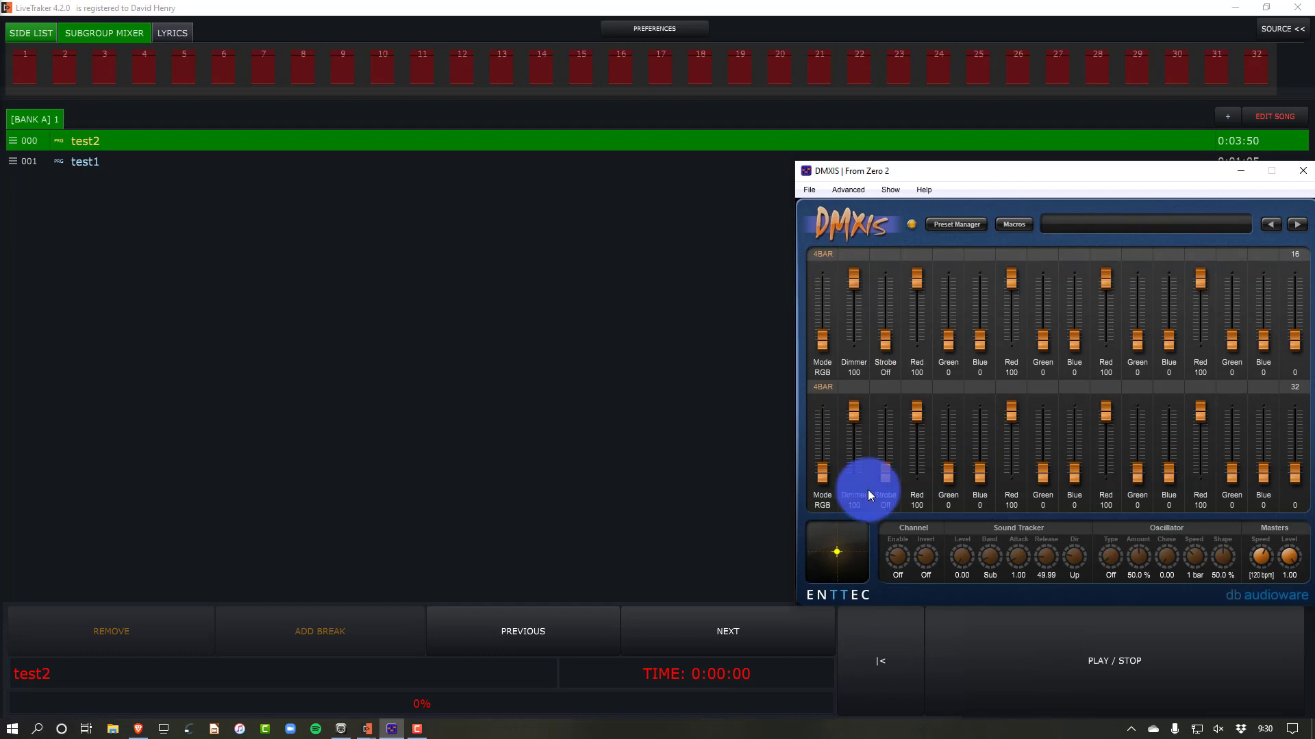
left_click(994, 632)
key("alt+Tab")
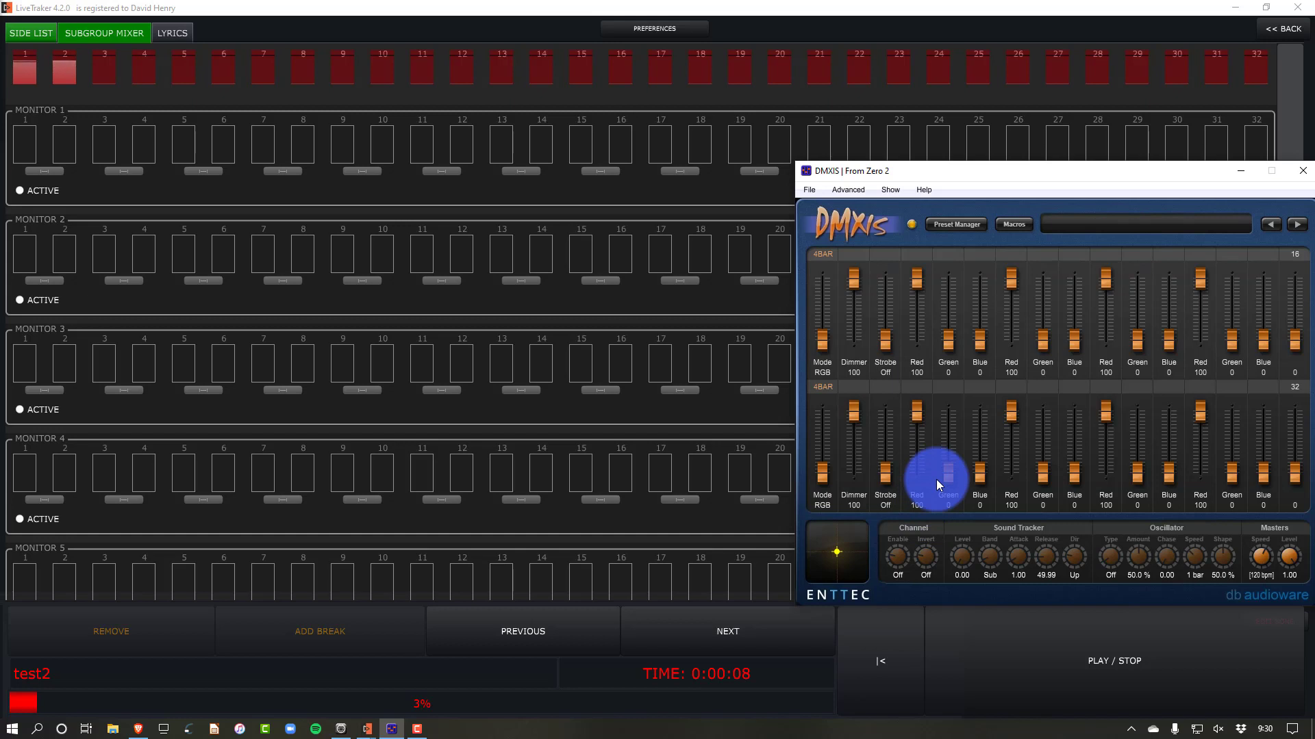
left_click(561, 225)
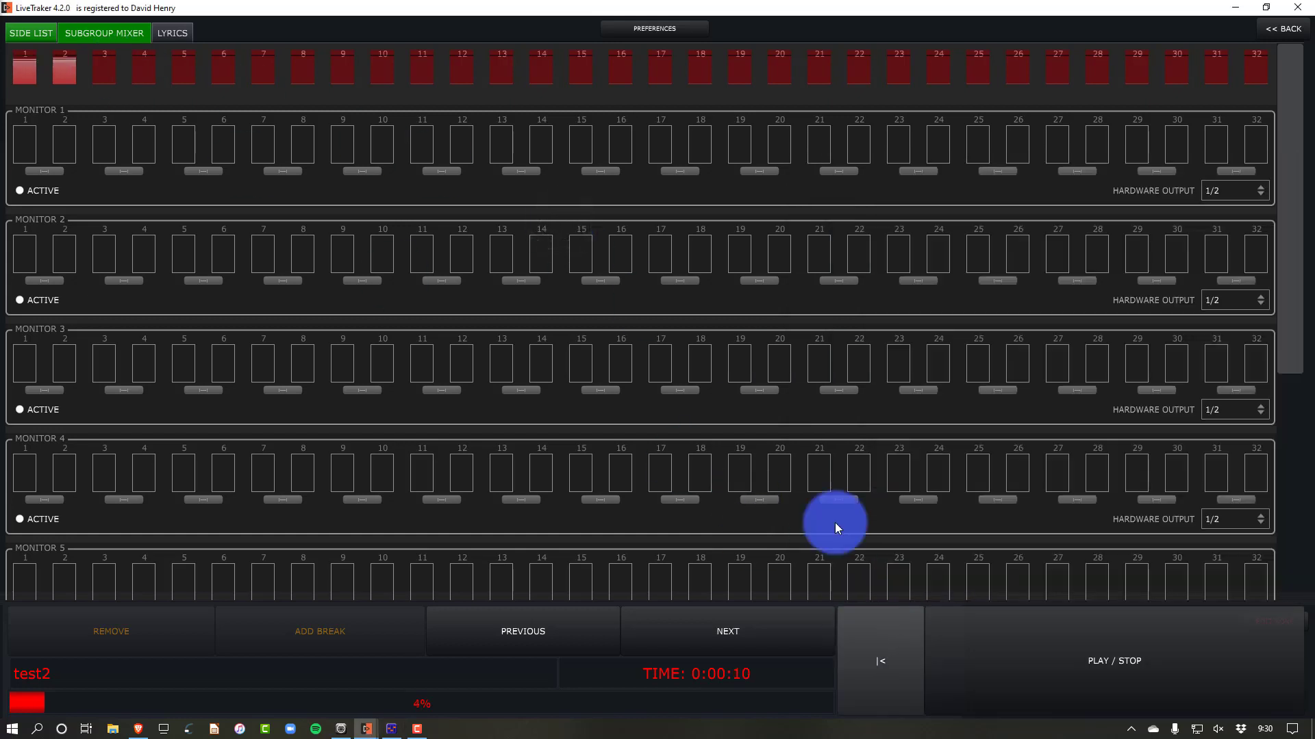
left_click(979, 645)
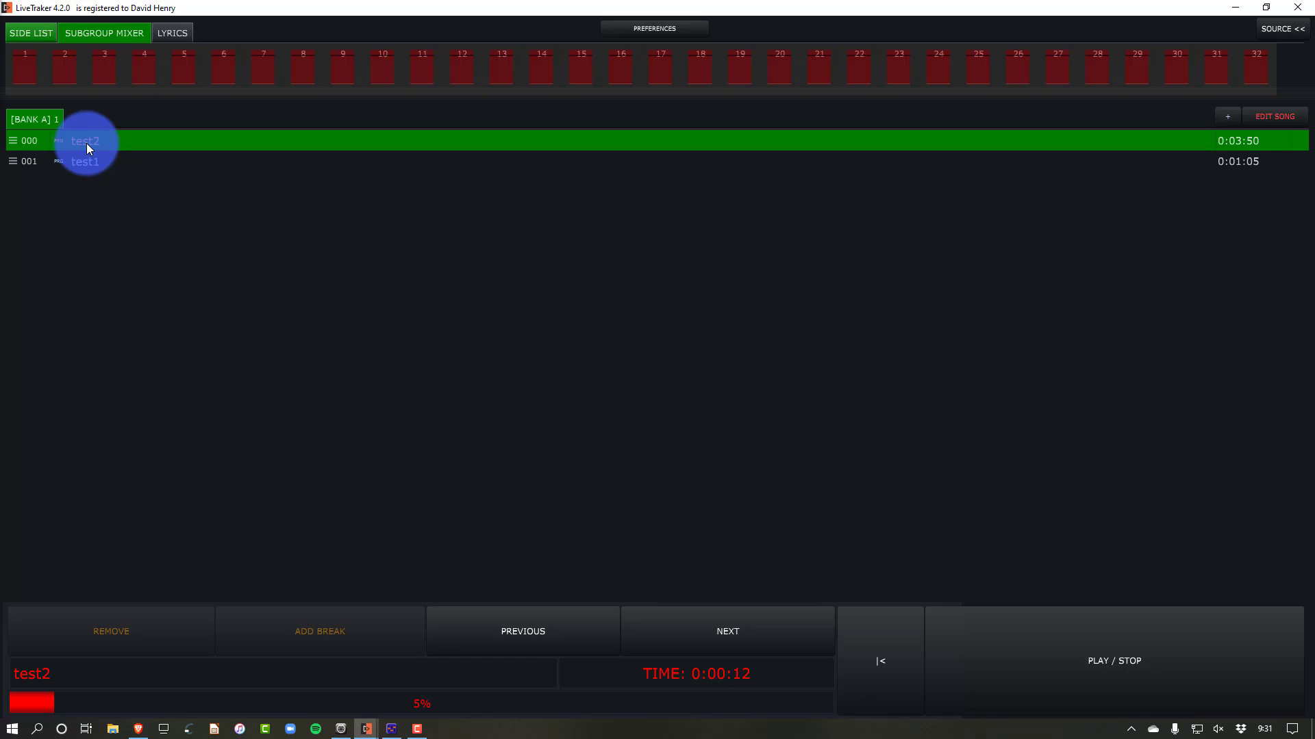
Step: Show DMXIS's channel faders (Red 100, Green 0, Blue 0), nudged slightly up and left
key("alt+Tab")
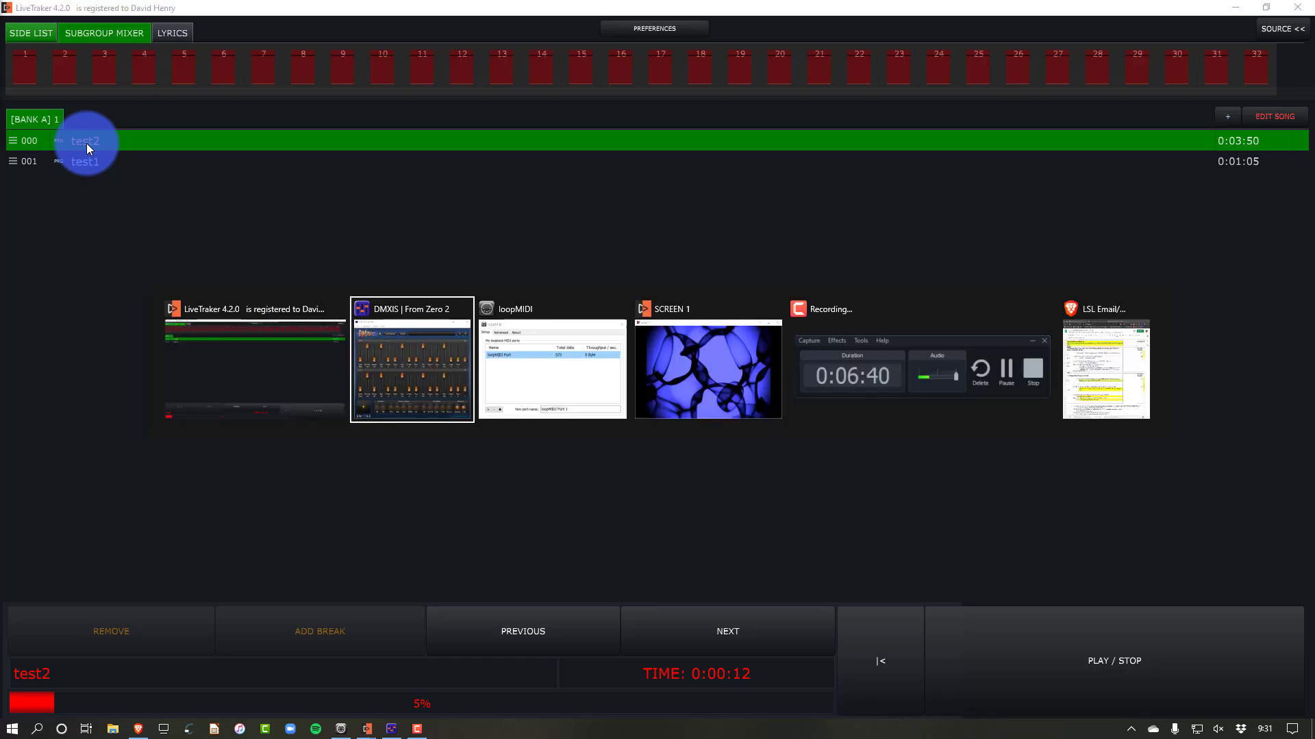
left_click_drag(939, 178, 909, 167)
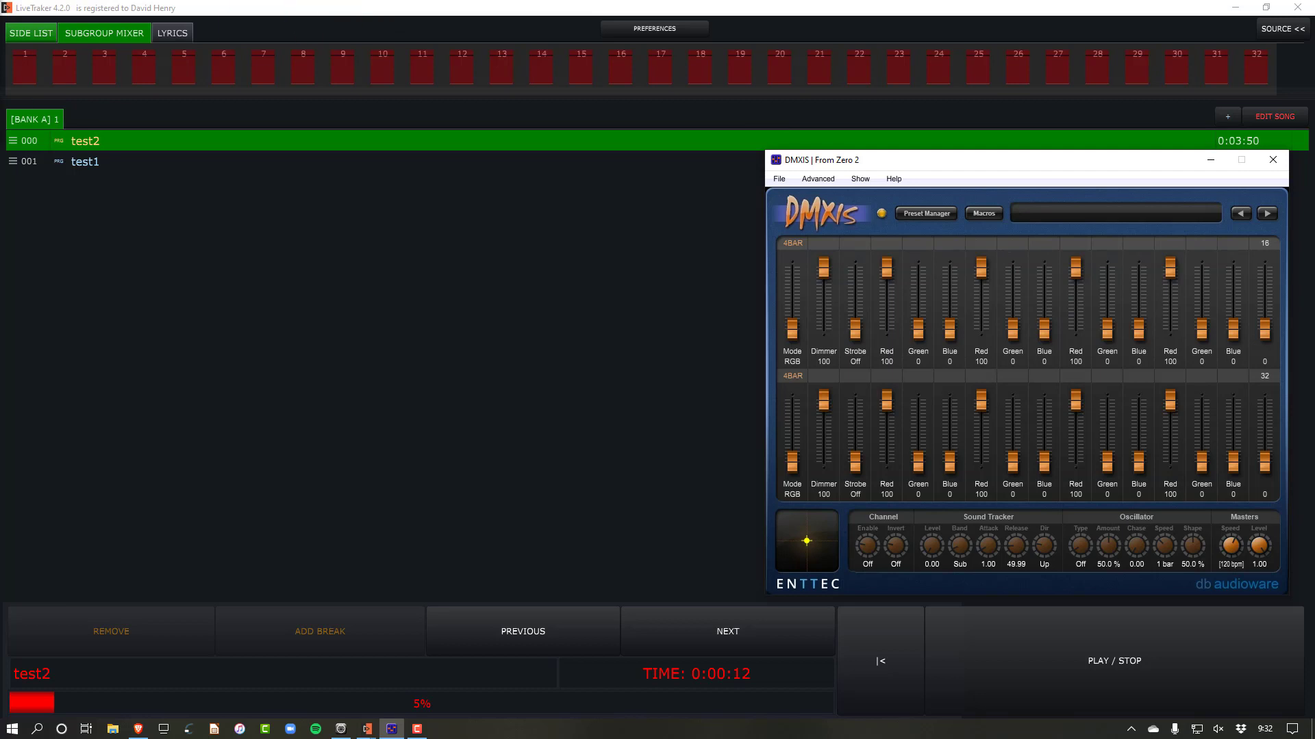
Step: Return LiveTraker's song list to the front, with test2 stopped at 0:00:12
left_click(258, 29)
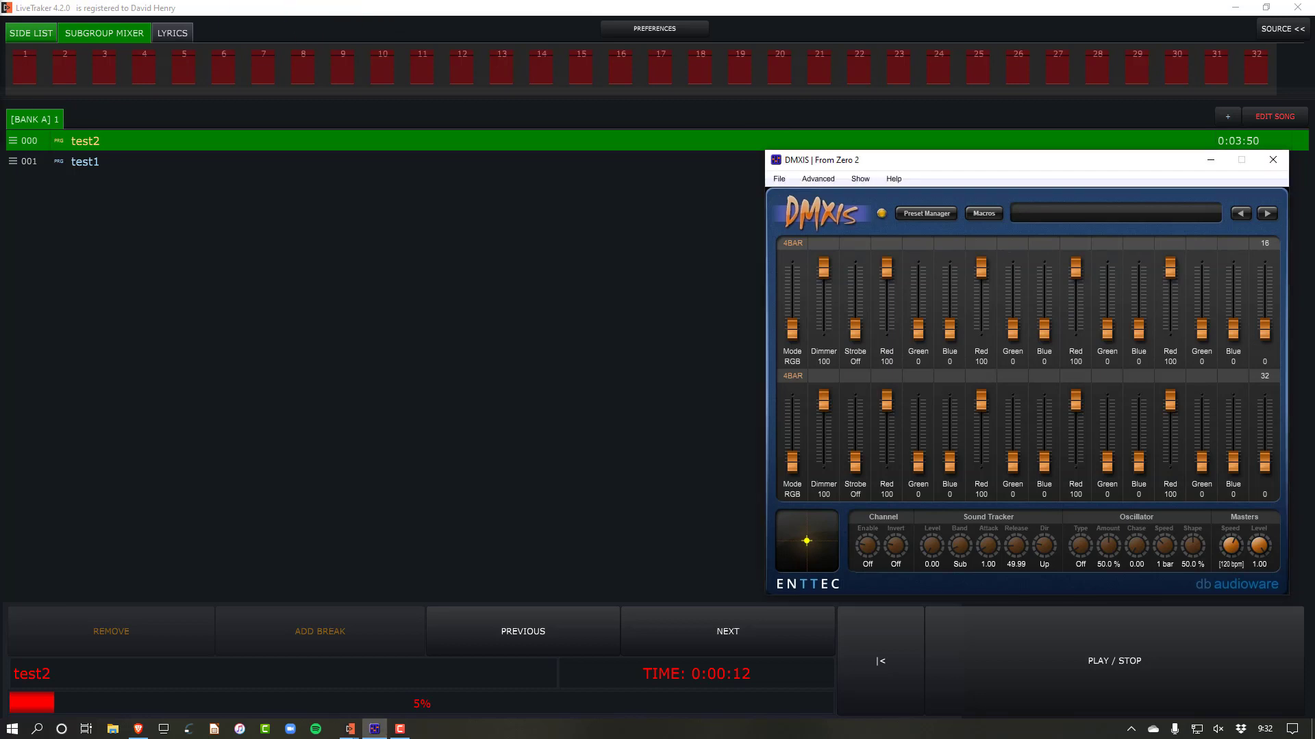